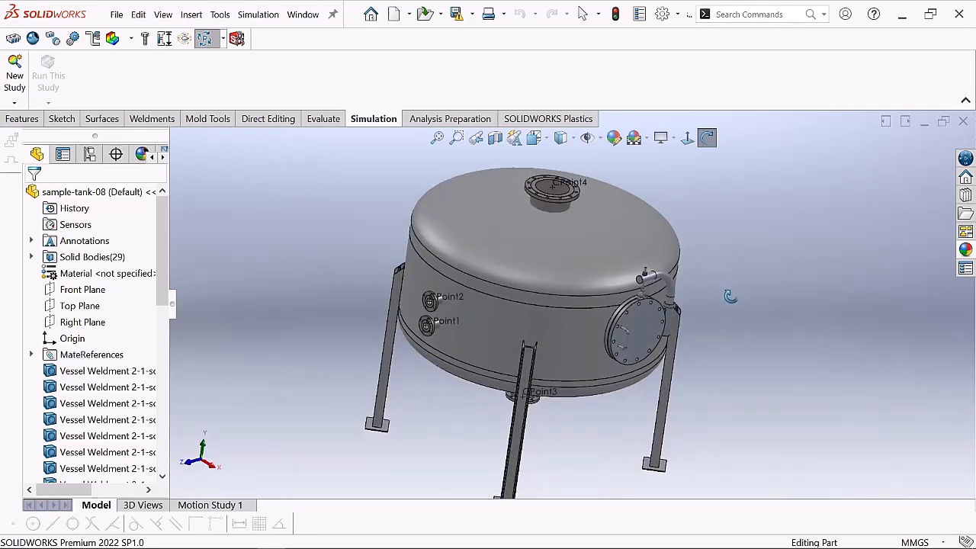
right_click(274, 189)
click(349, 203)
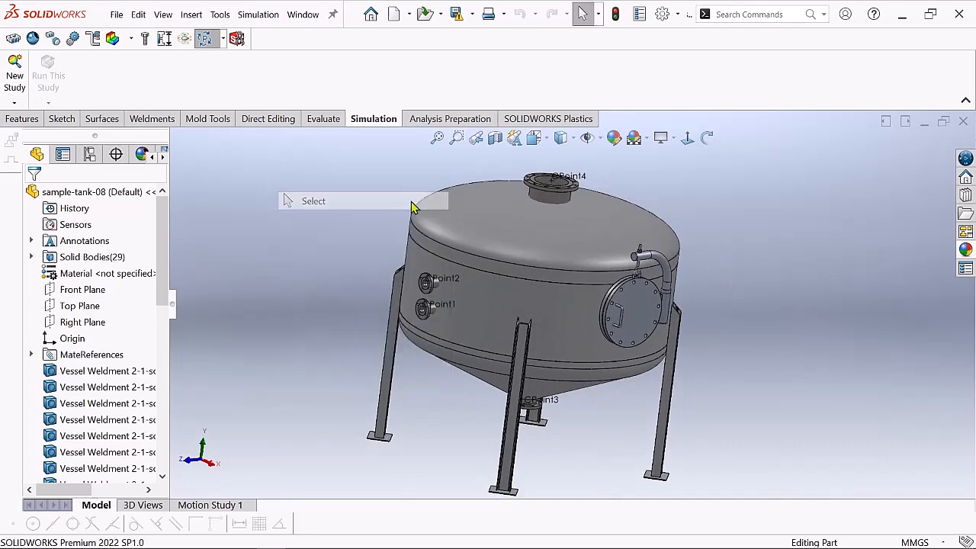
click(708, 142)
drag(703, 204, 701, 235)
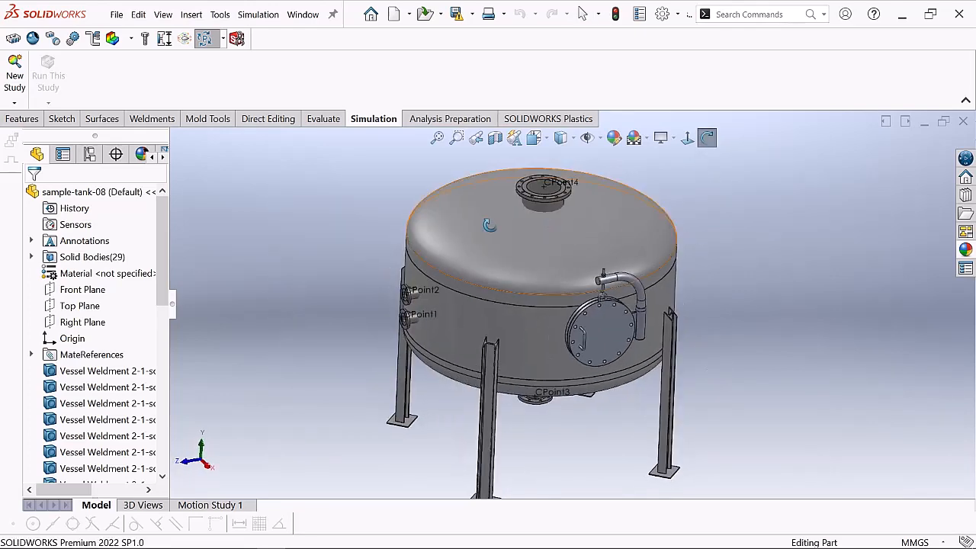
right_click(259, 211)
click(338, 222)
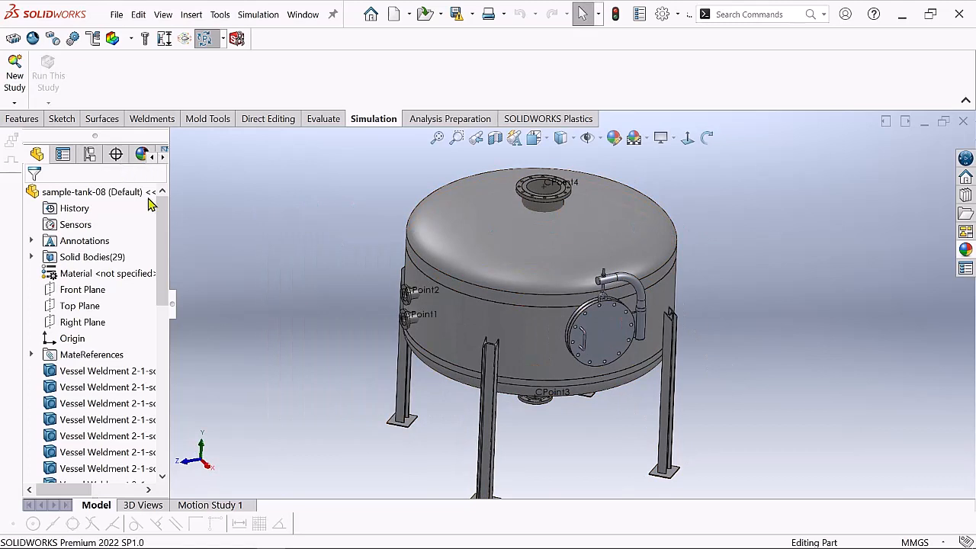
- Create a new static simulation study named "pressure analysis"
click(15, 104)
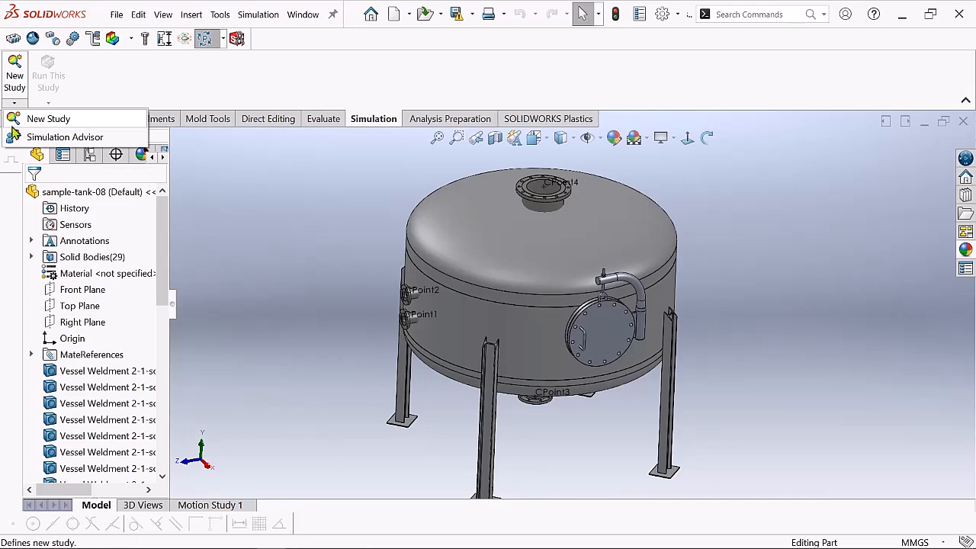
click(51, 122)
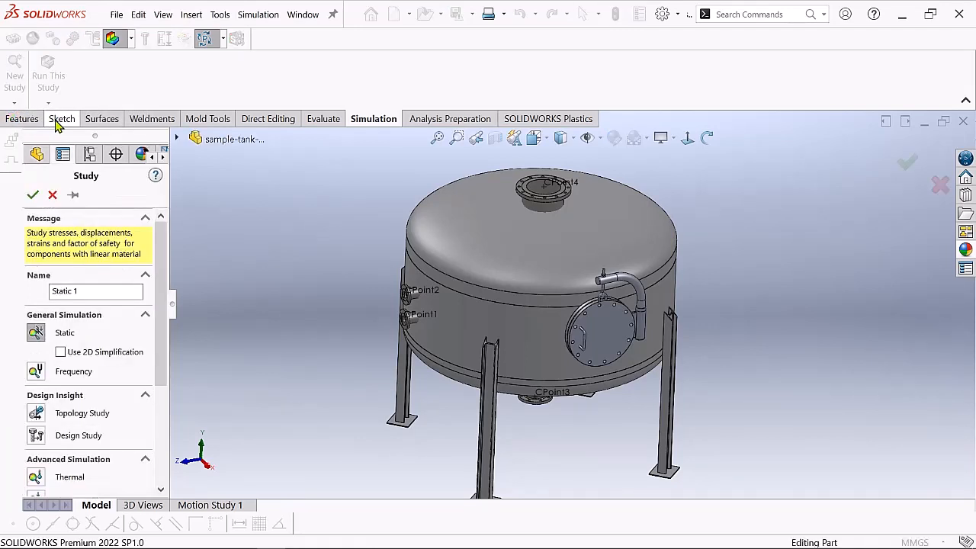
drag(161, 312, 168, 286)
double_click(68, 293)
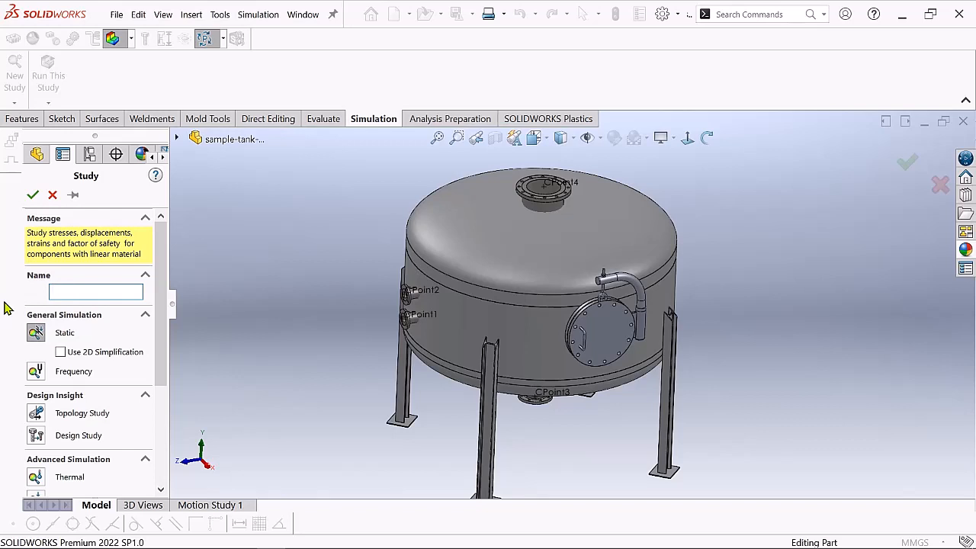
text(pre)
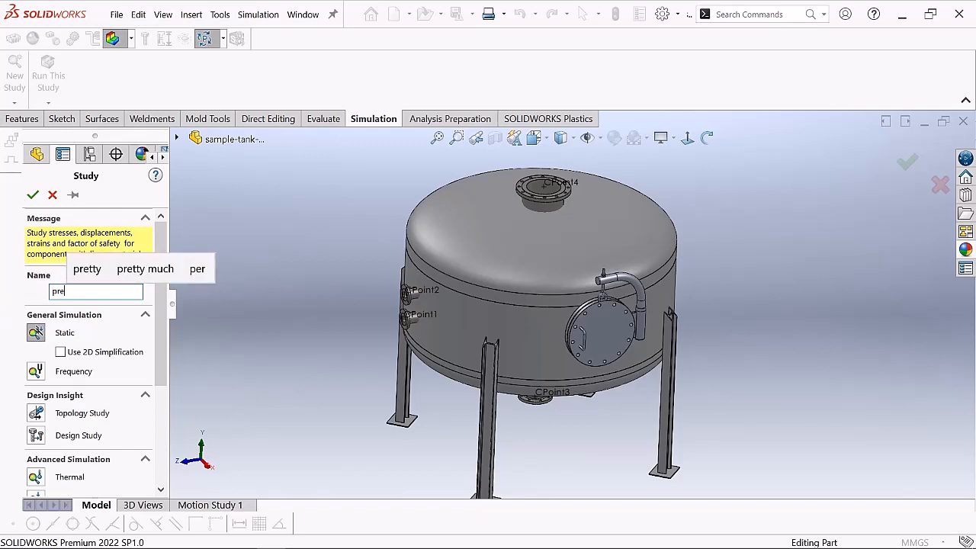
text(ssure )
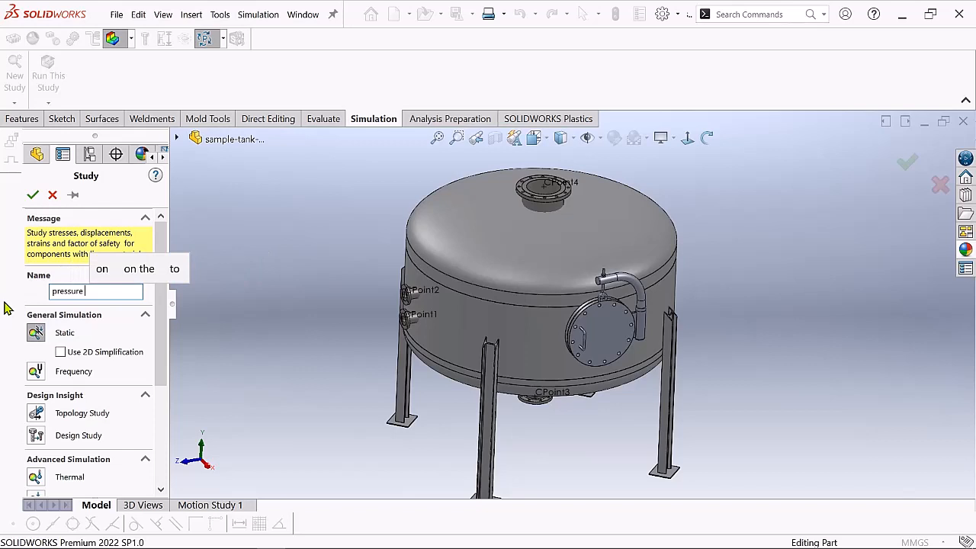
text(ana)
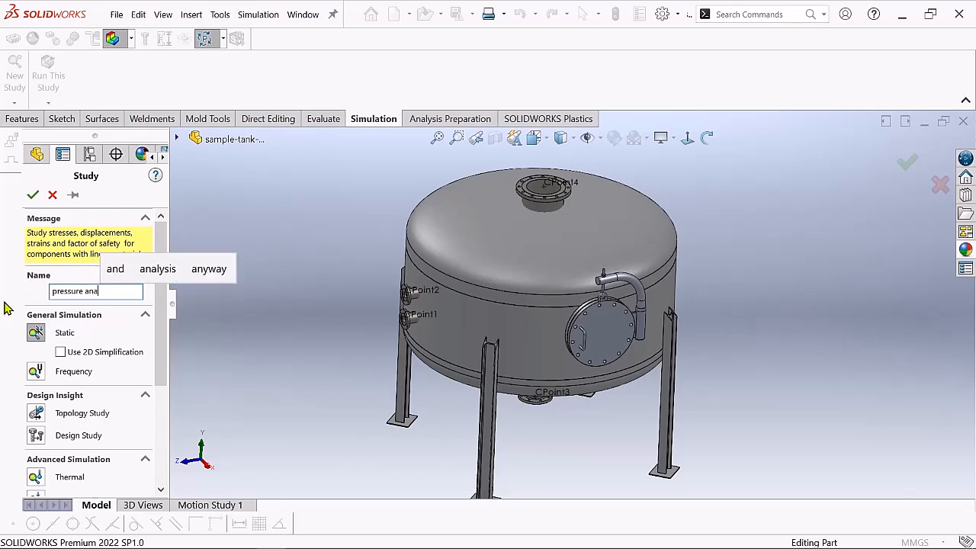
text(l)
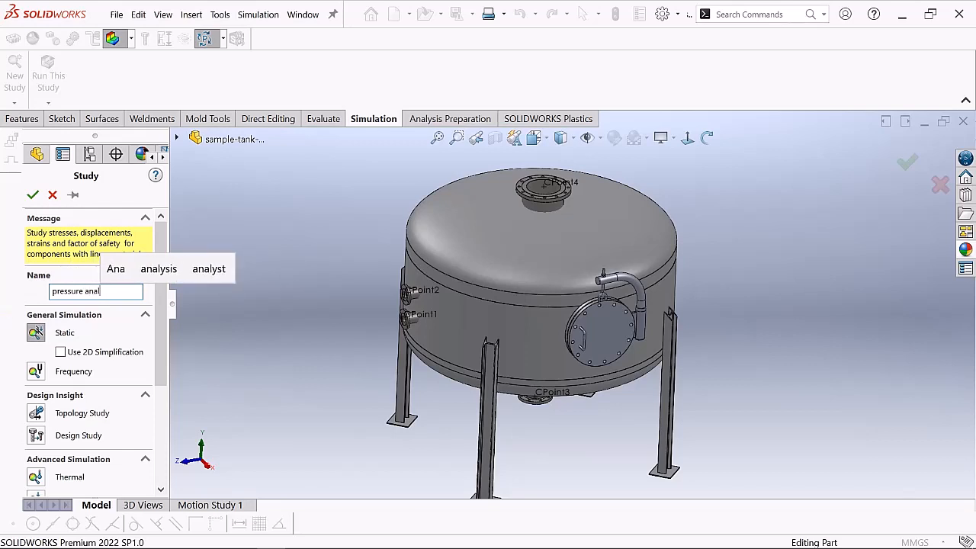
text(ysis)
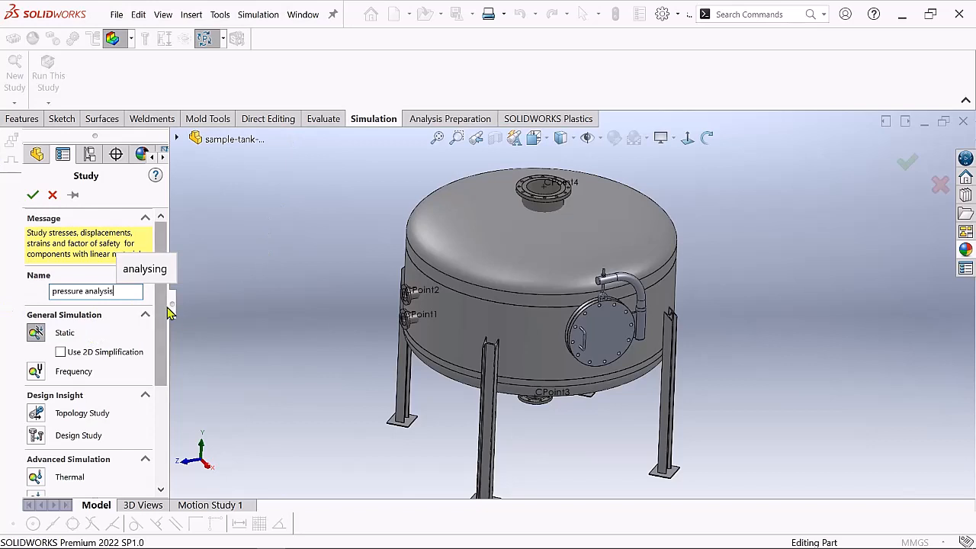
click(33, 198)
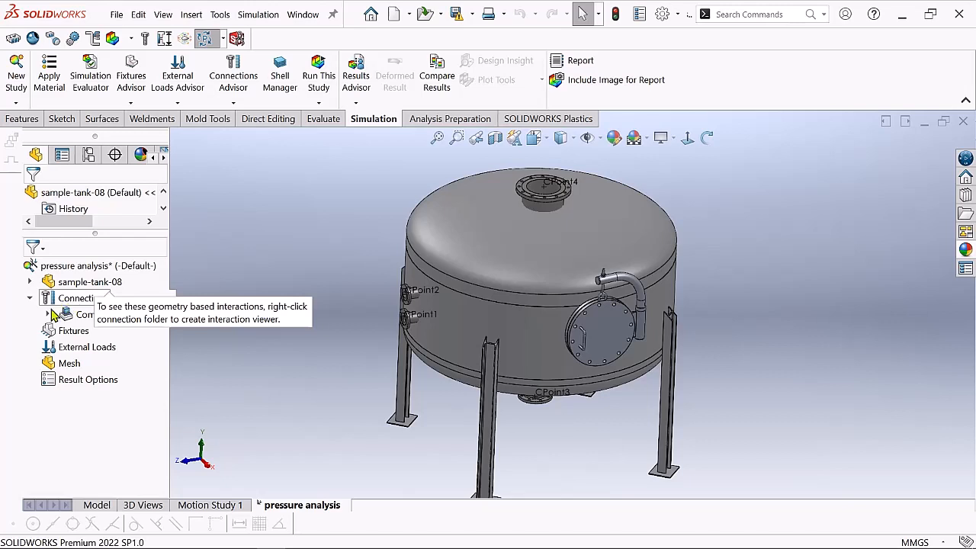
click(29, 300)
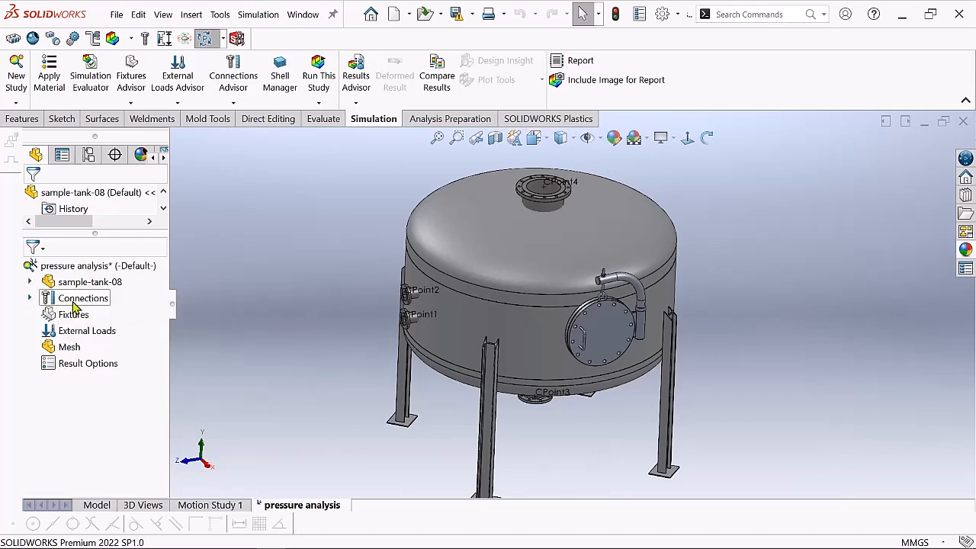
click(706, 140)
drag(688, 192, 704, 255)
right_click(243, 195)
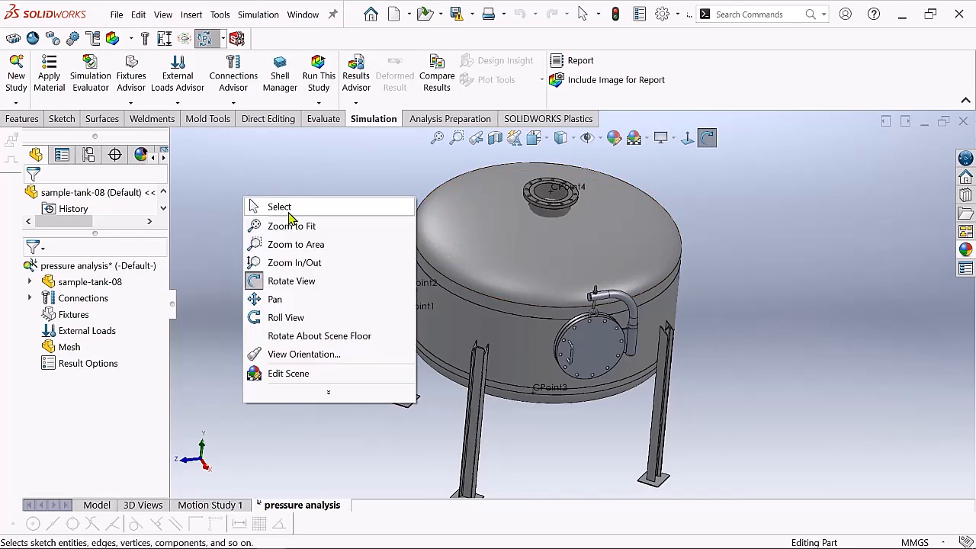
click(288, 214)
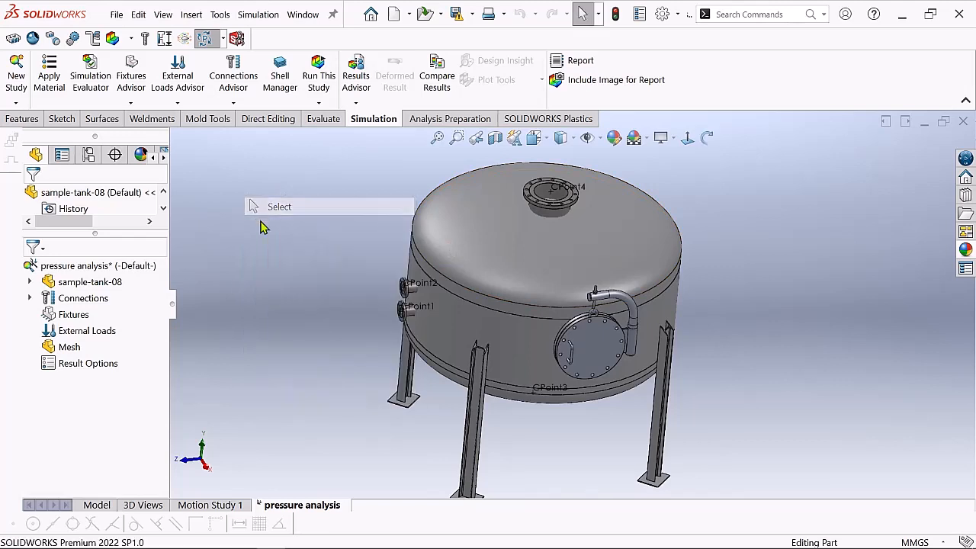
- Apply the Alloy Steel material to all bodies of the tank in the study
click(82, 289)
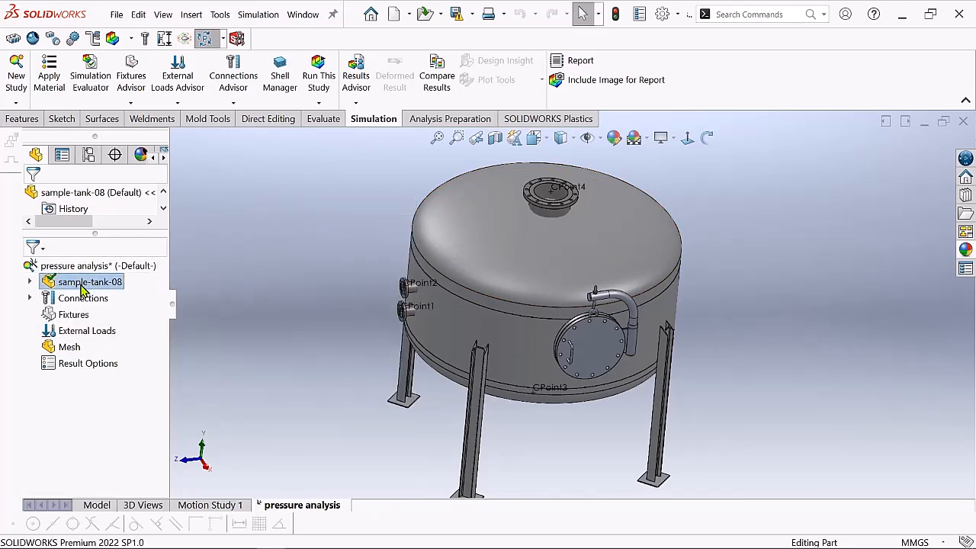
right_click(82, 289)
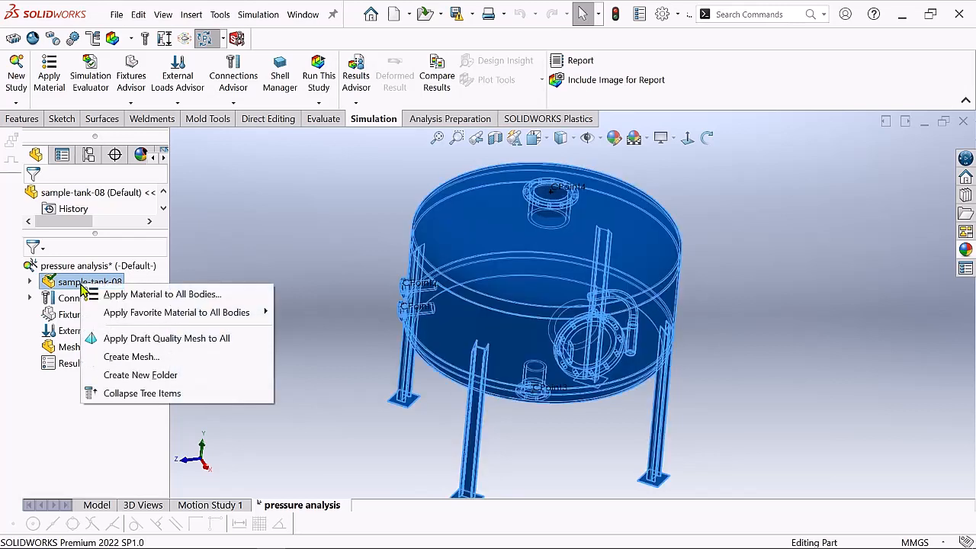
click(204, 296)
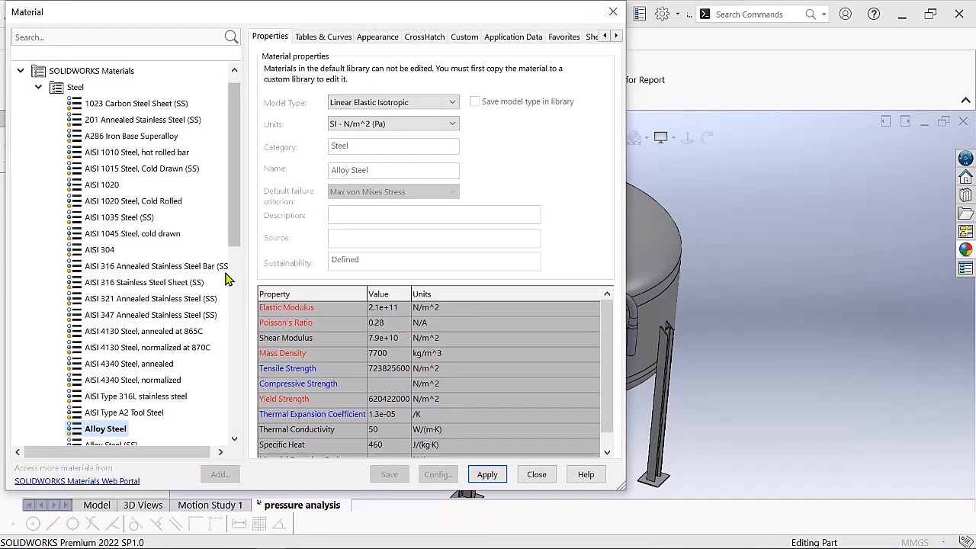
drag(235, 239, 238, 317)
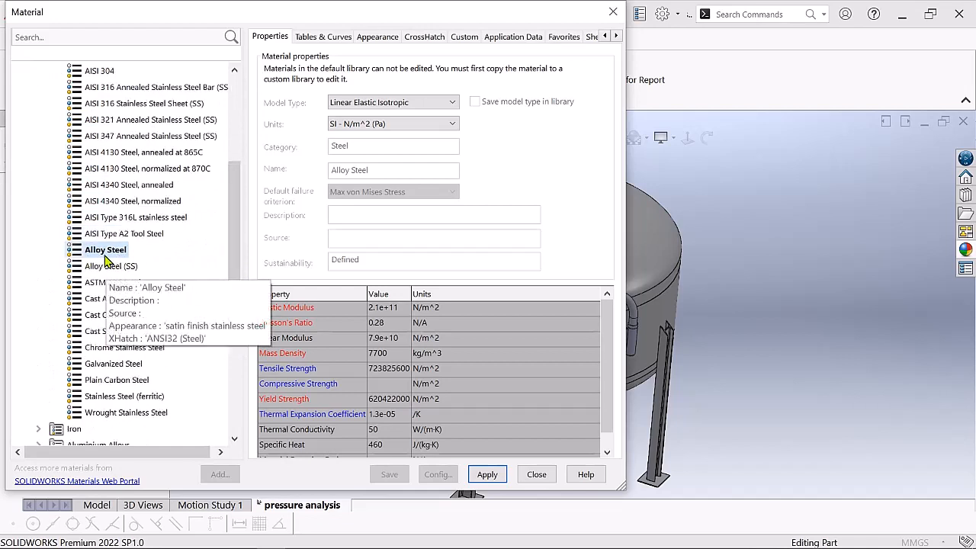
click(489, 475)
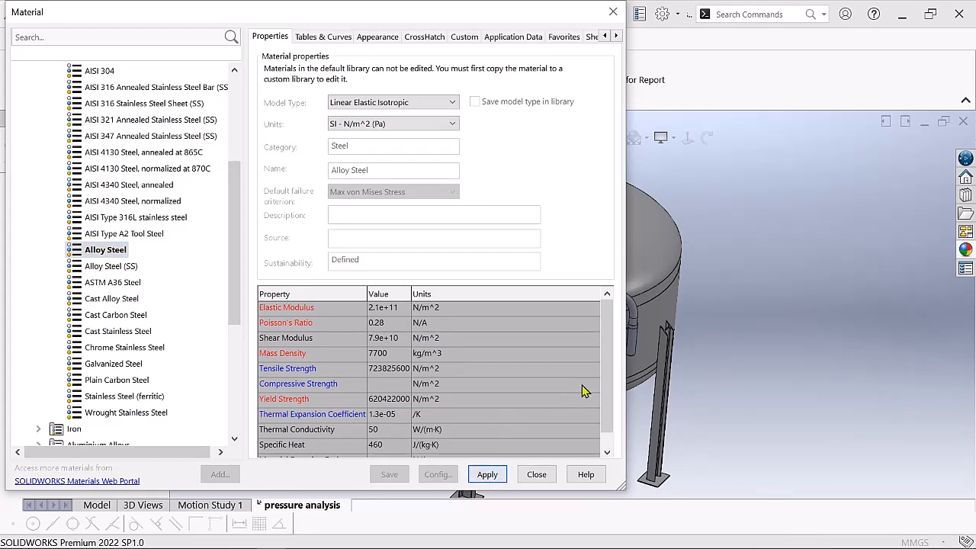
drag(616, 357, 611, 387)
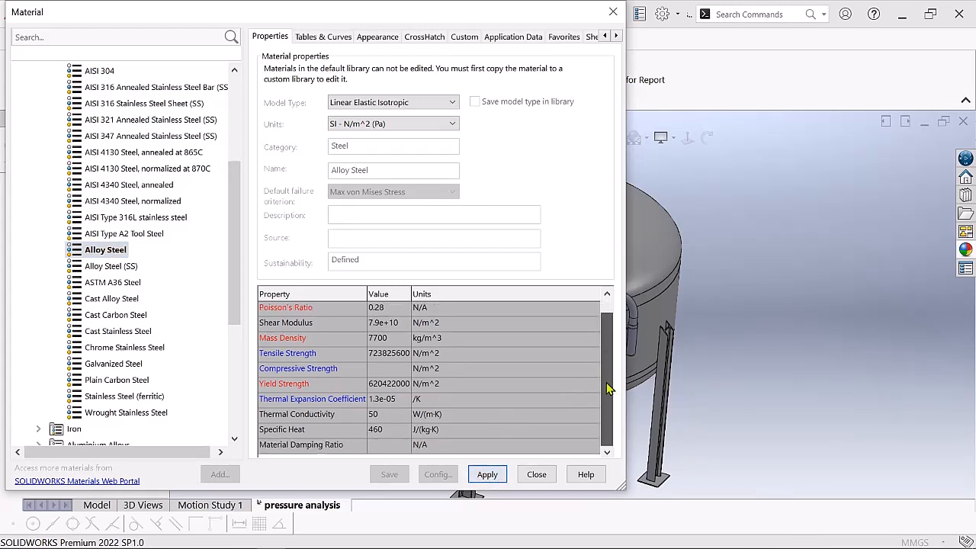
click(537, 474)
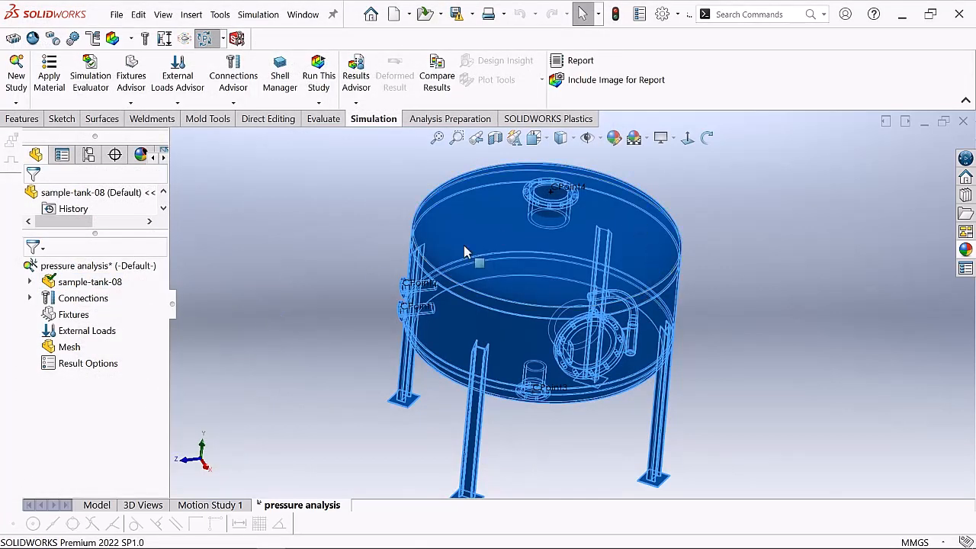
click(319, 263)
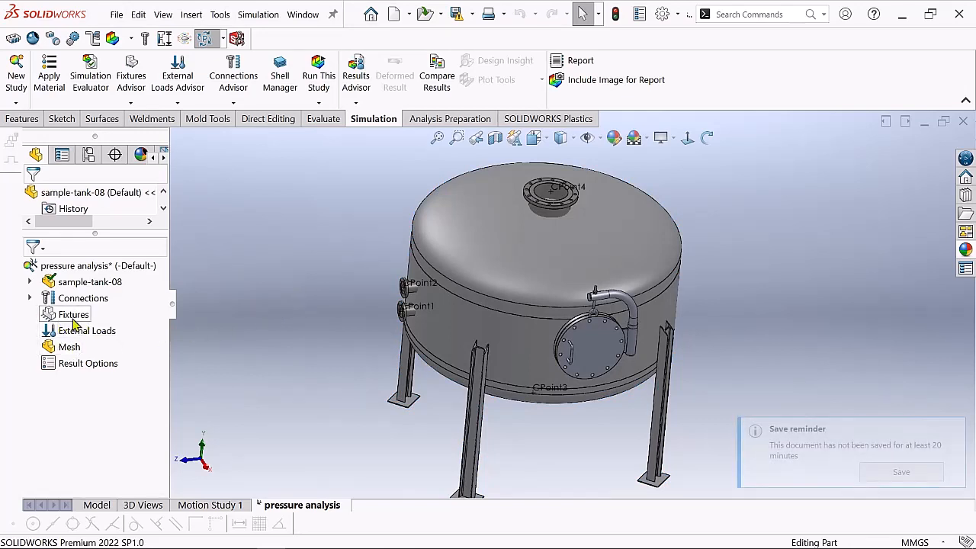
- Start a new Fixed Geometry fixture for the pressure analysis study
click(73, 319)
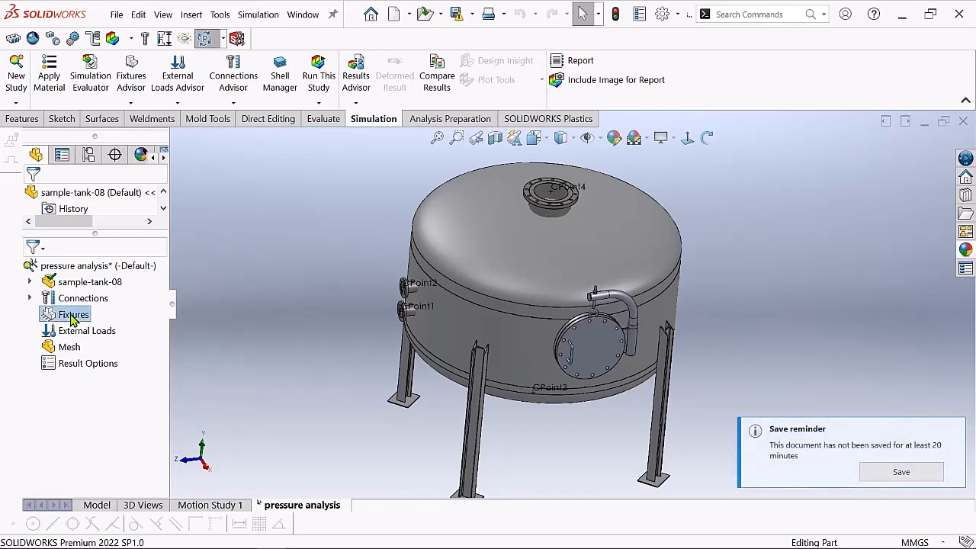
right_click(73, 319)
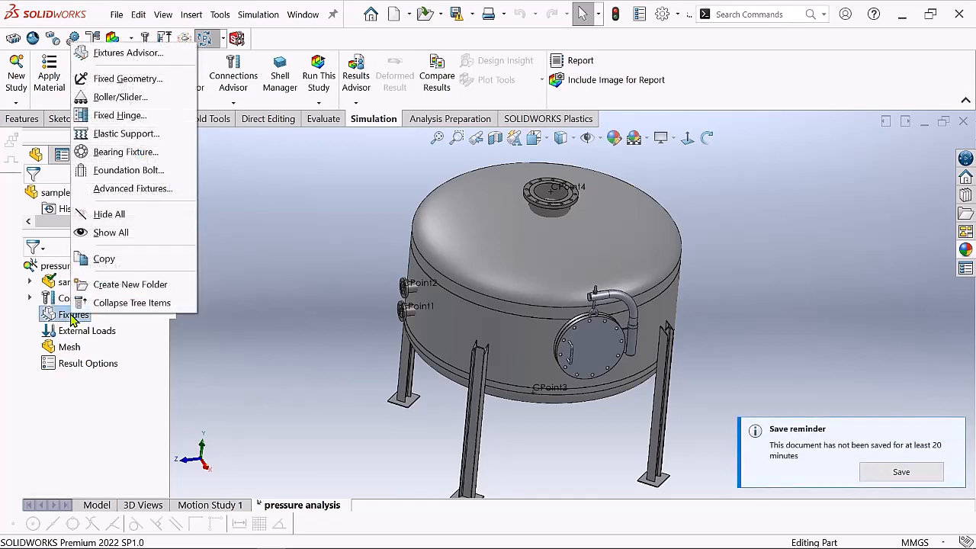
click(127, 82)
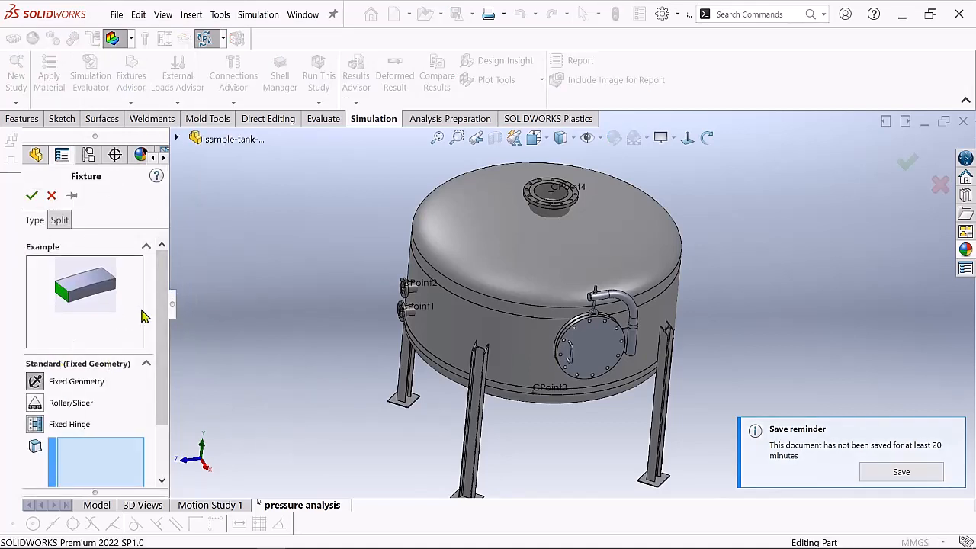
mouse_move(165, 298)
mouse_down()
mouse_move(168, 359)
mouse_move(167, 297)
mouse_up()
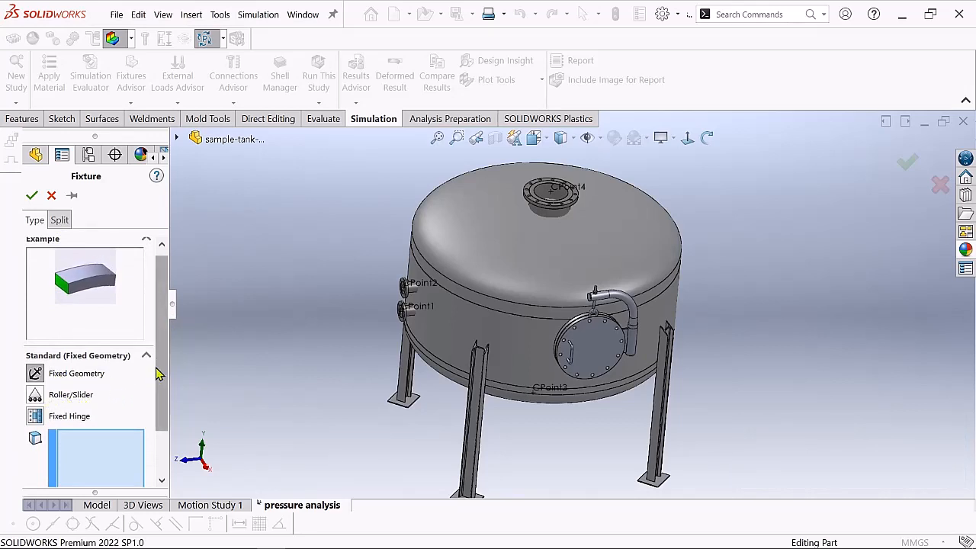
scroll(80, 391, down, 1)
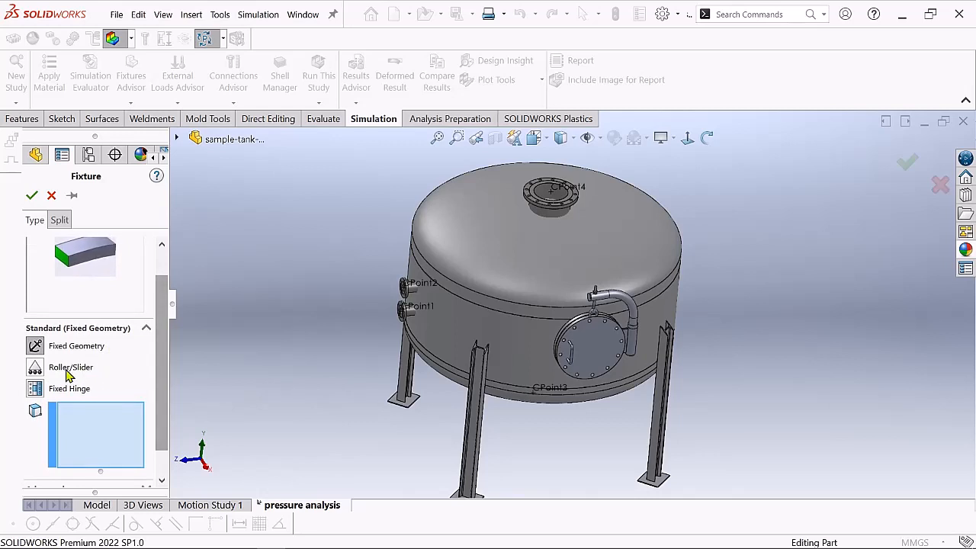
- Preview the Roller/Slider and Fixed Hinge fixture types and switch back to Fixed Geometry
click(36, 367)
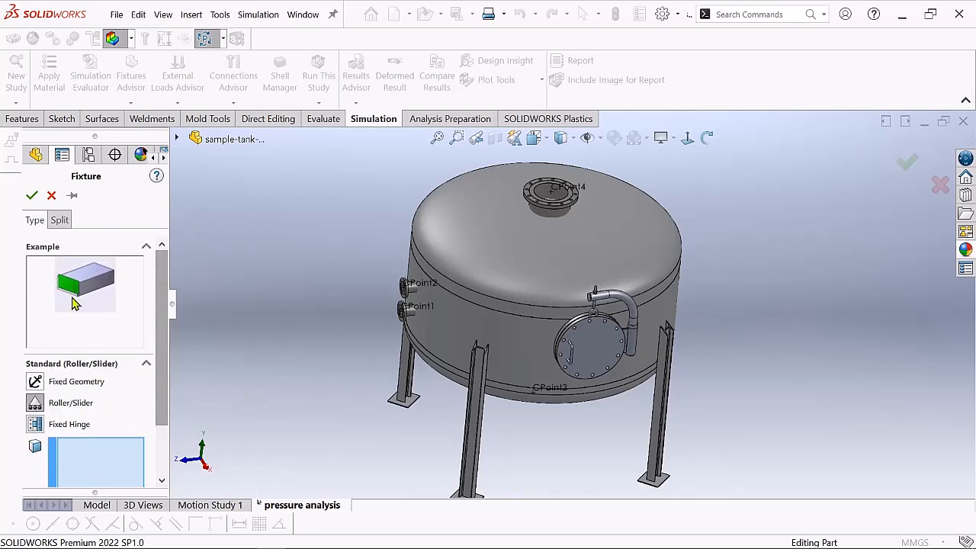
drag(165, 306, 161, 349)
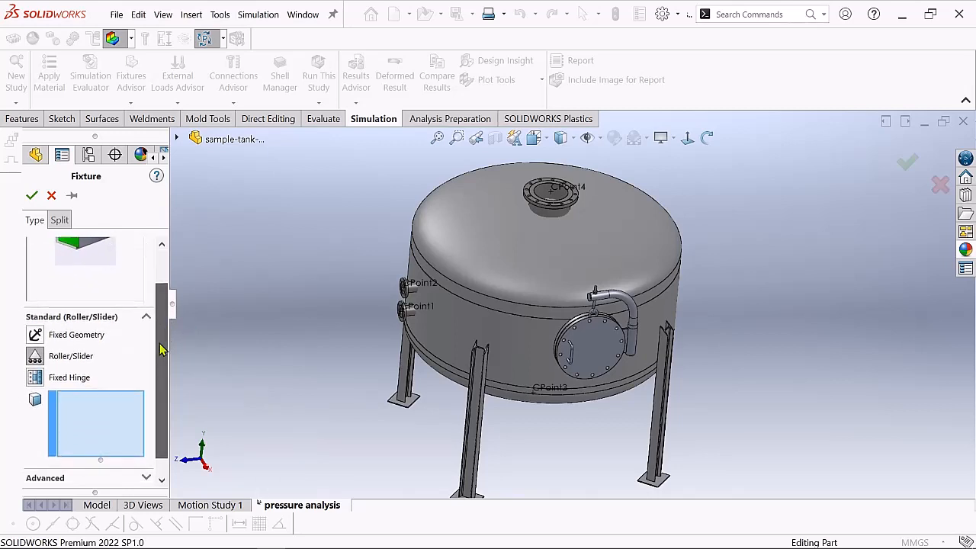
click(38, 381)
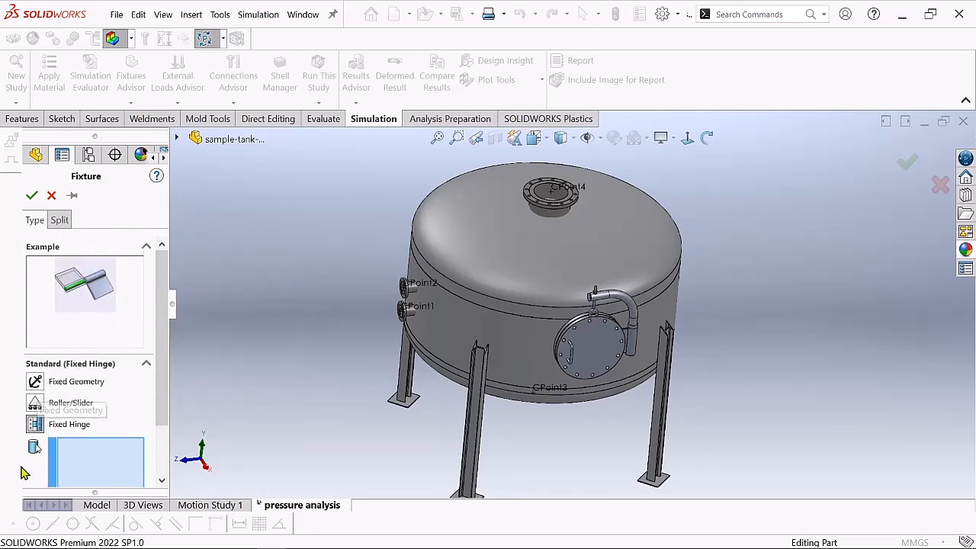
scroll(163, 365, down, 1)
scroll(166, 363, up, 1)
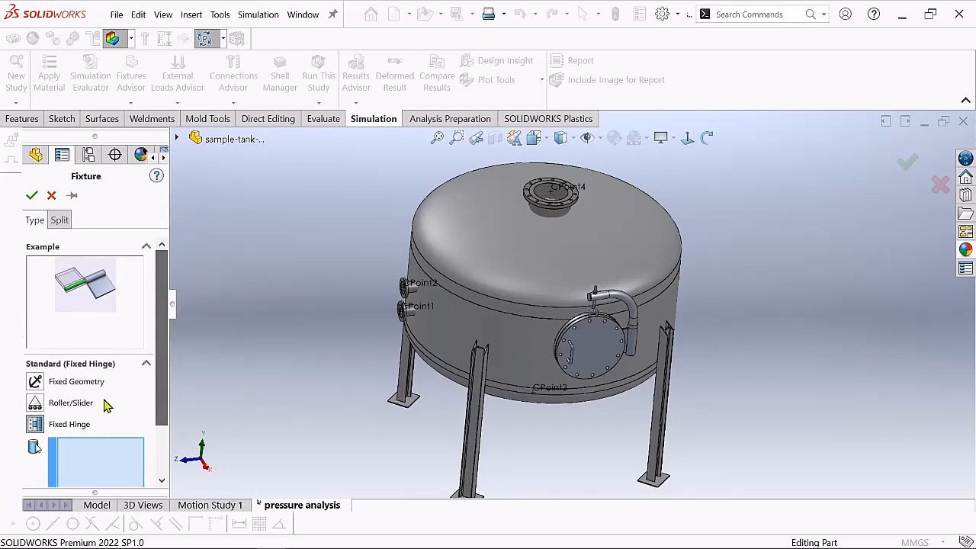
click(37, 382)
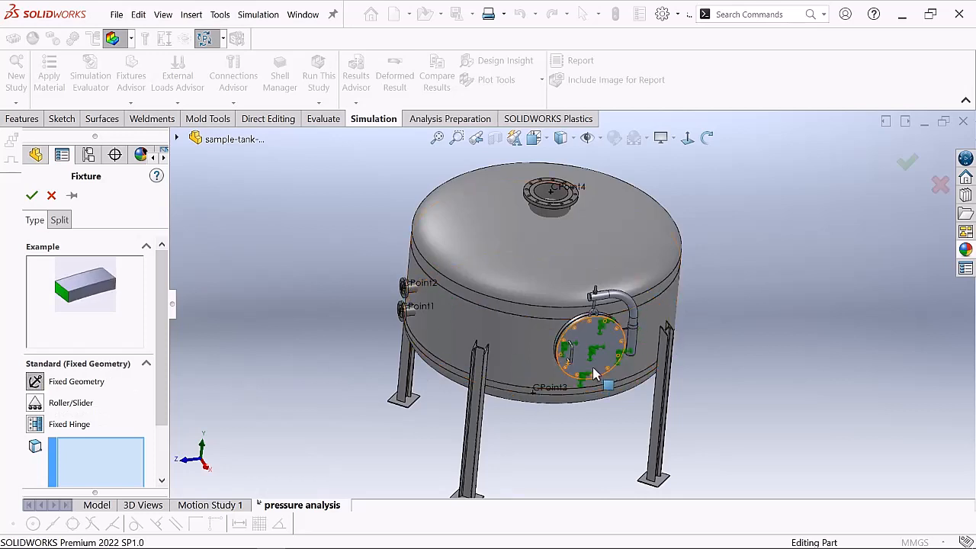
- Select the underside faces of the first two leg base plates for the Fixed Geometry fixture
scroll(593, 375, up, 1)
scroll(126, 412, down, 2)
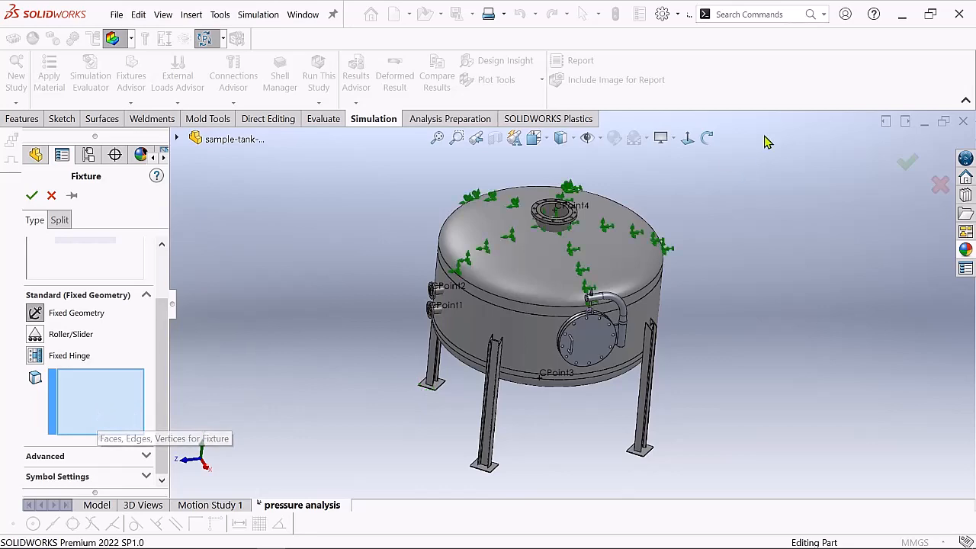
click(705, 142)
drag(742, 230, 737, 264)
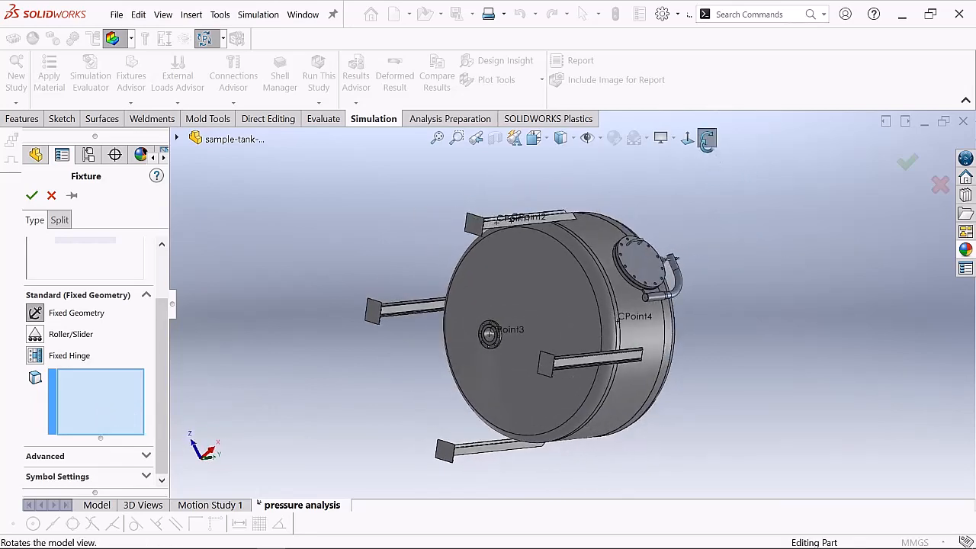
click(707, 141)
scroll(502, 305, down, 3)
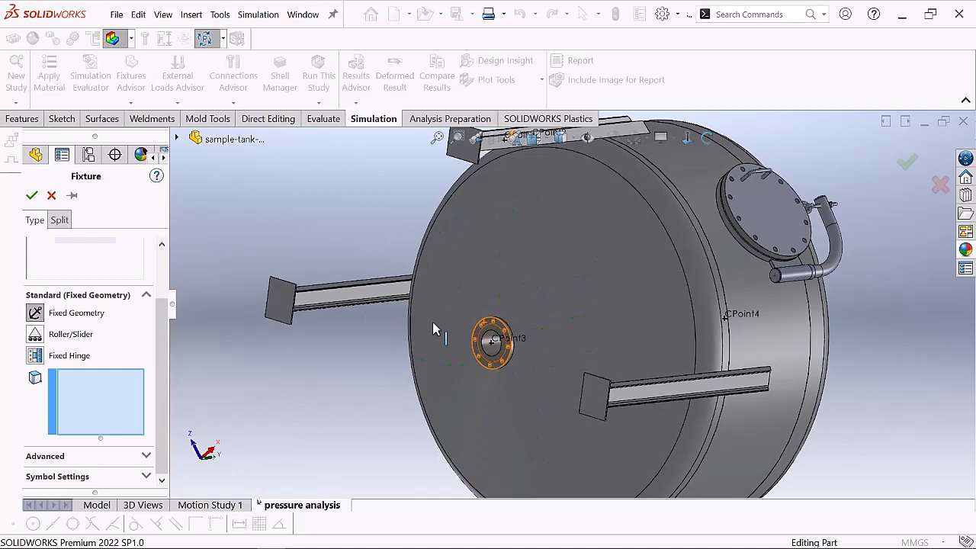
click(276, 305)
scroll(496, 251, up, 2)
click(492, 191)
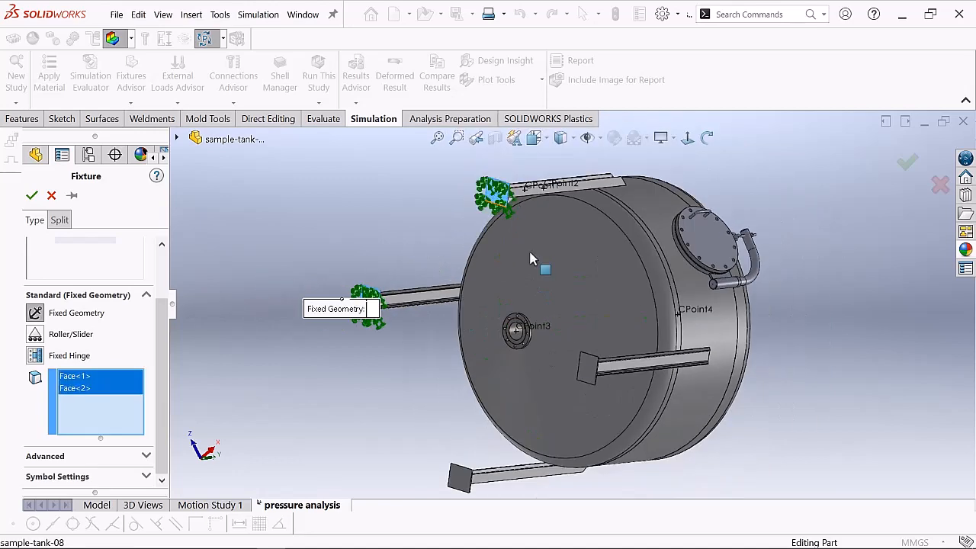
- Add the underside faces of the remaining two leg base plates and apply the Fixed Geometry fixture
click(582, 369)
scroll(518, 458, down, 2)
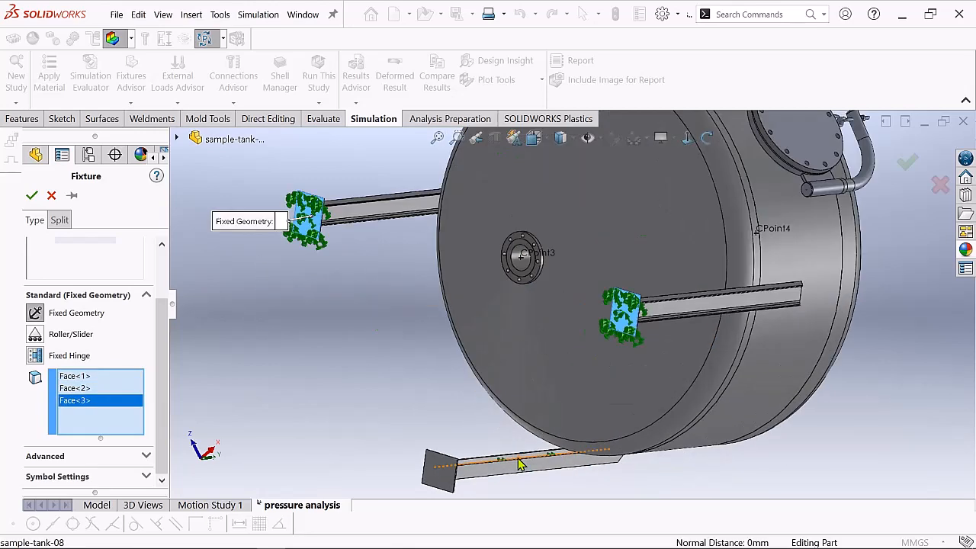
scroll(513, 427, up, 3)
click(507, 412)
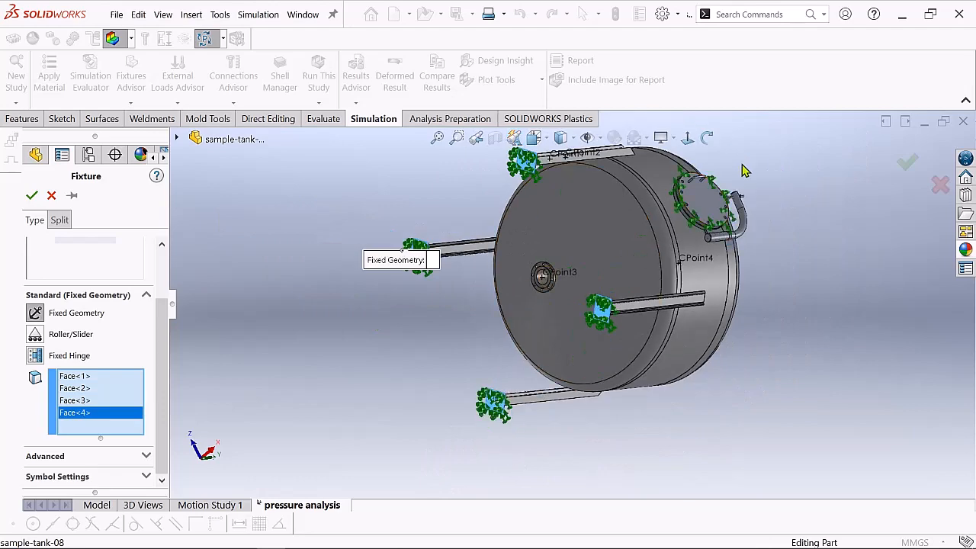
click(710, 141)
drag(758, 187, 627, 373)
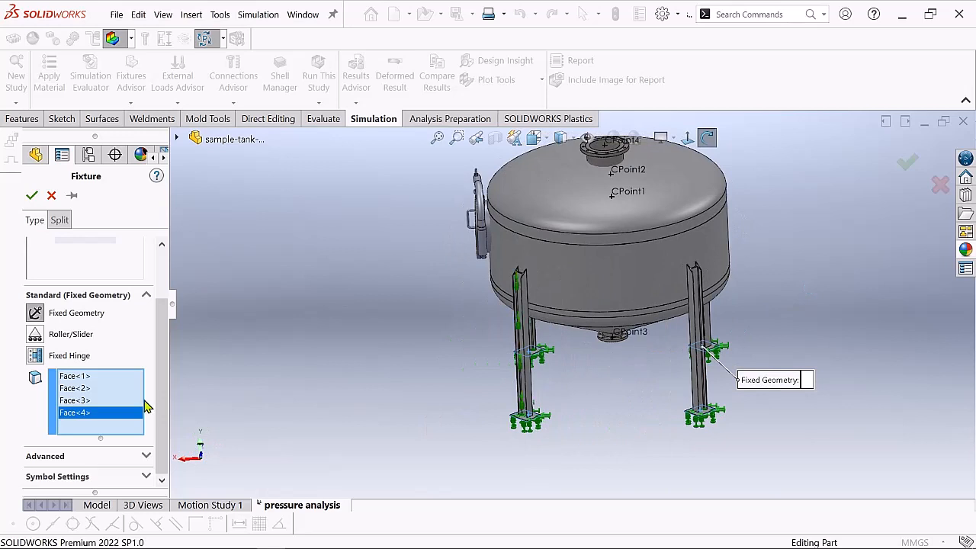
drag(161, 446, 169, 286)
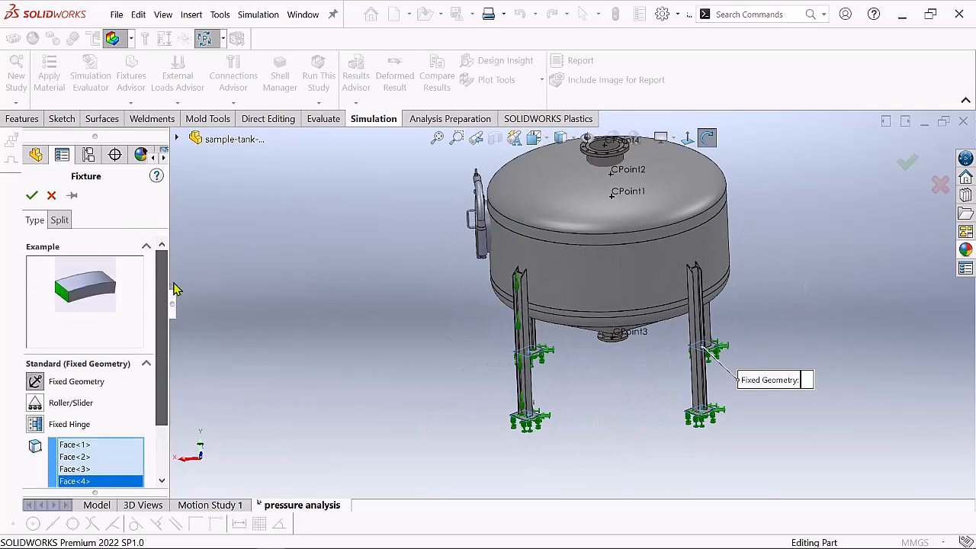
click(31, 195)
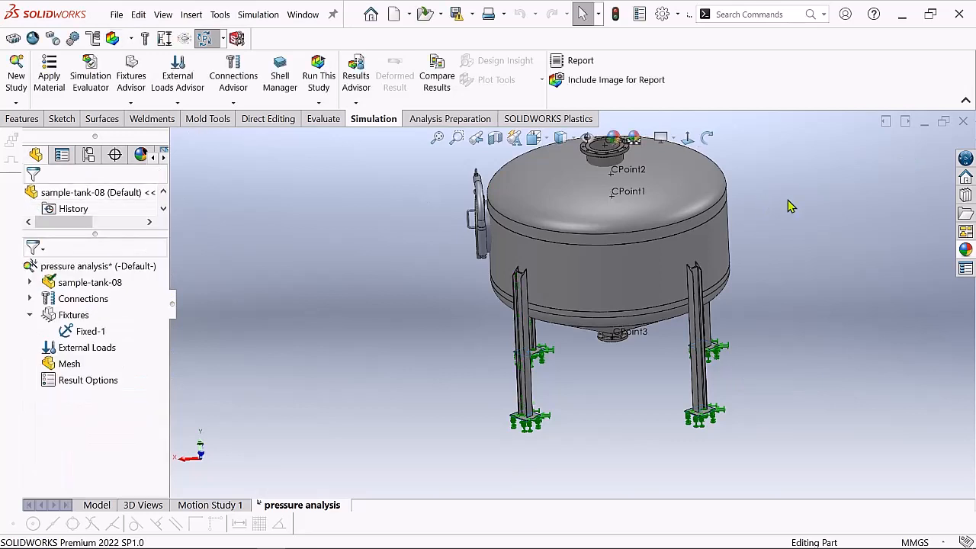
- Start a pressure load normal to the selected face and choose the inner face of the tank's main cylindrical shell
scroll(817, 199, up, 3)
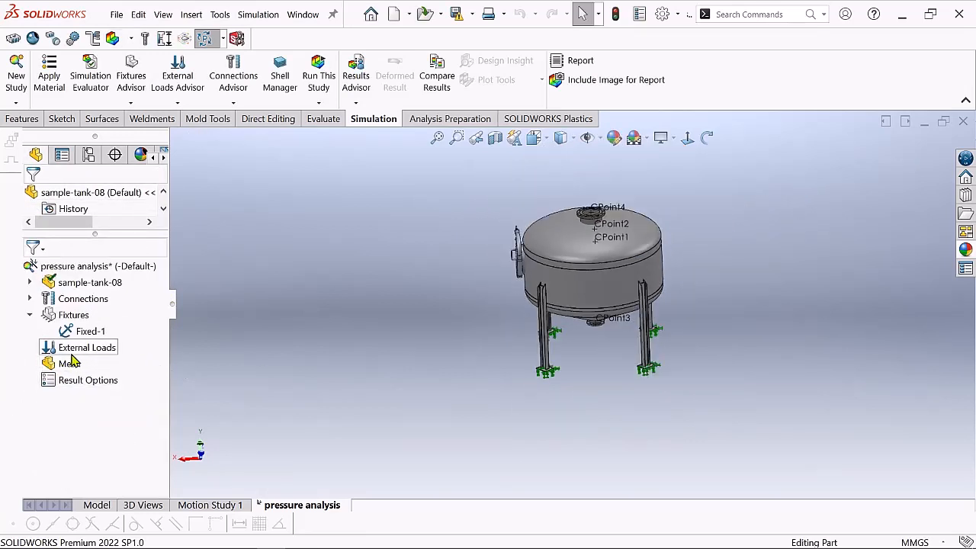
click(178, 103)
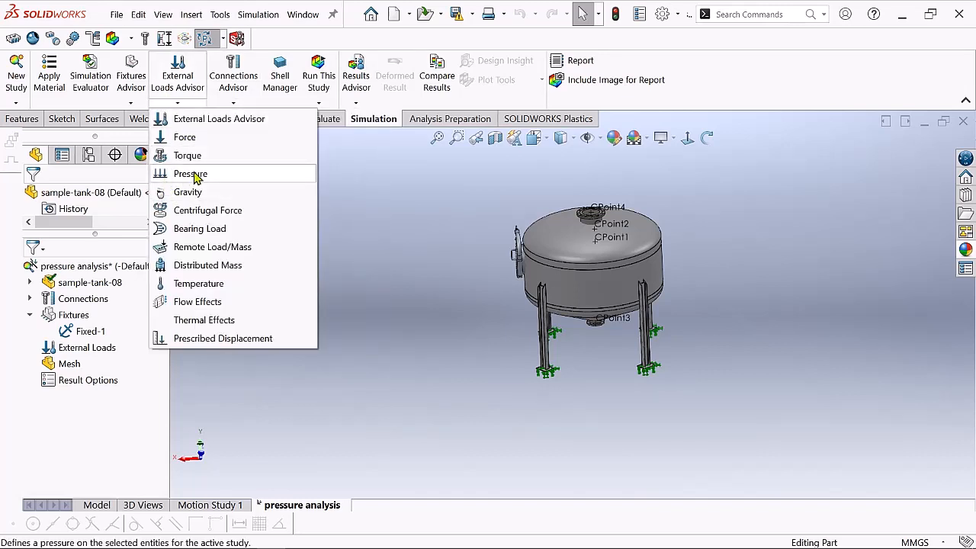
click(191, 174)
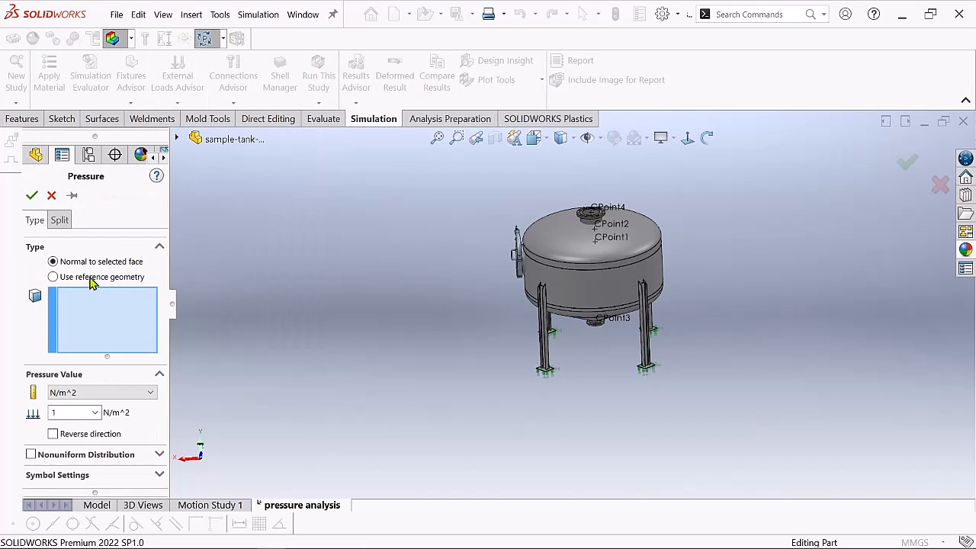
click(622, 244)
scroll(622, 244, down, 2)
click(554, 284)
scroll(564, 309, down, 2)
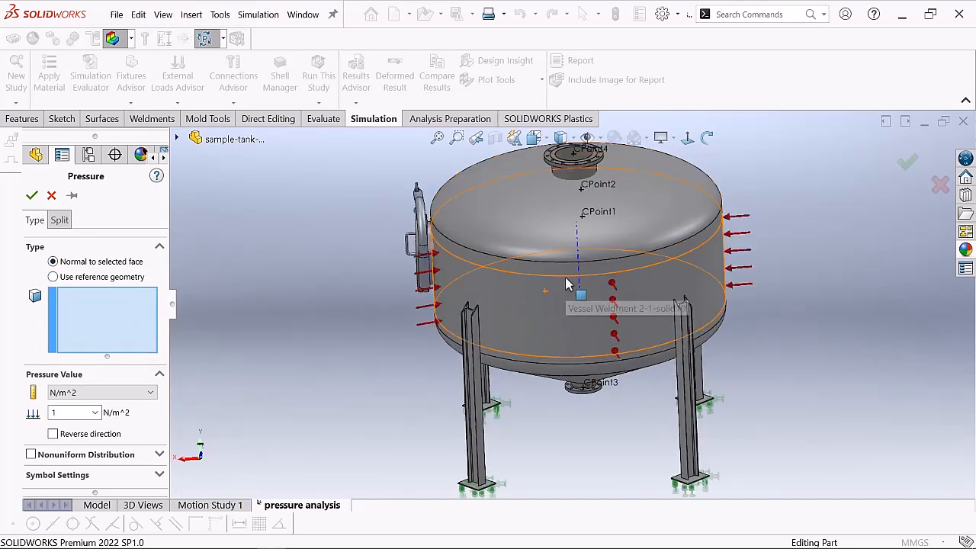
right_click(517, 295)
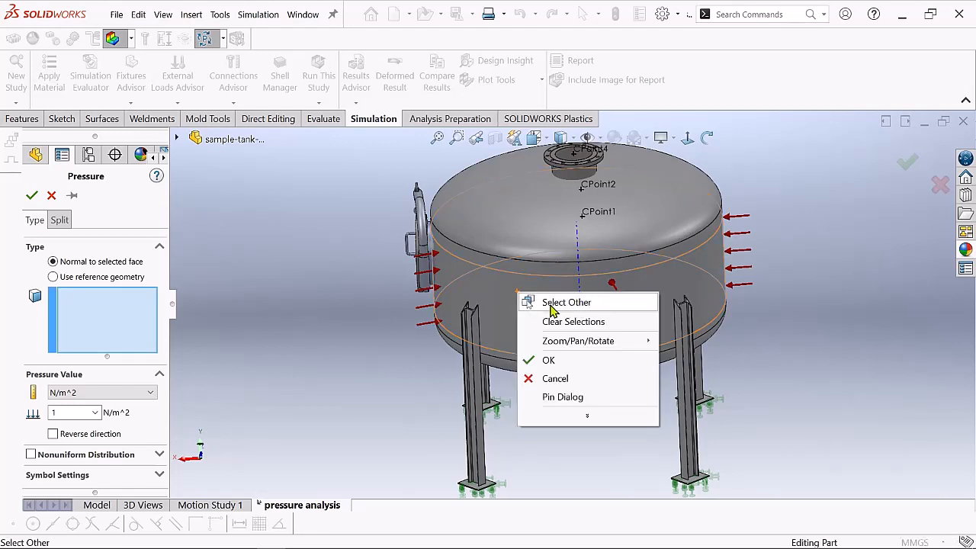
click(584, 305)
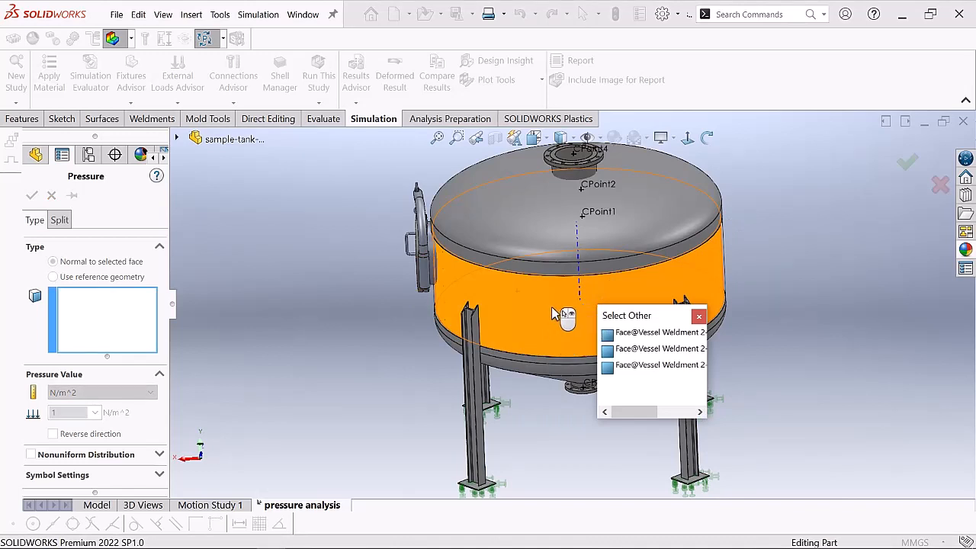
click(551, 308)
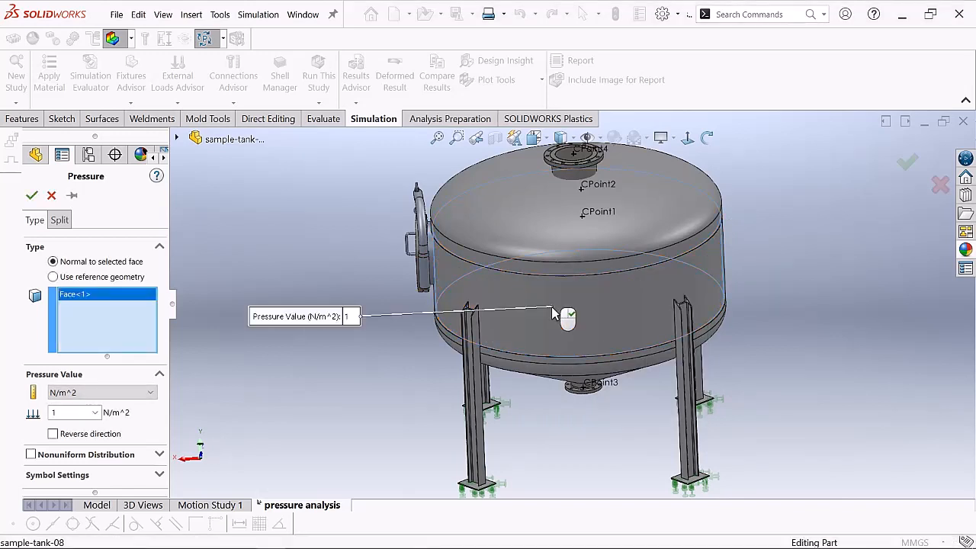
- Add the inner face of the narrow cylindrical band above the main shell to the pressure load
scroll(557, 297, down, 3)
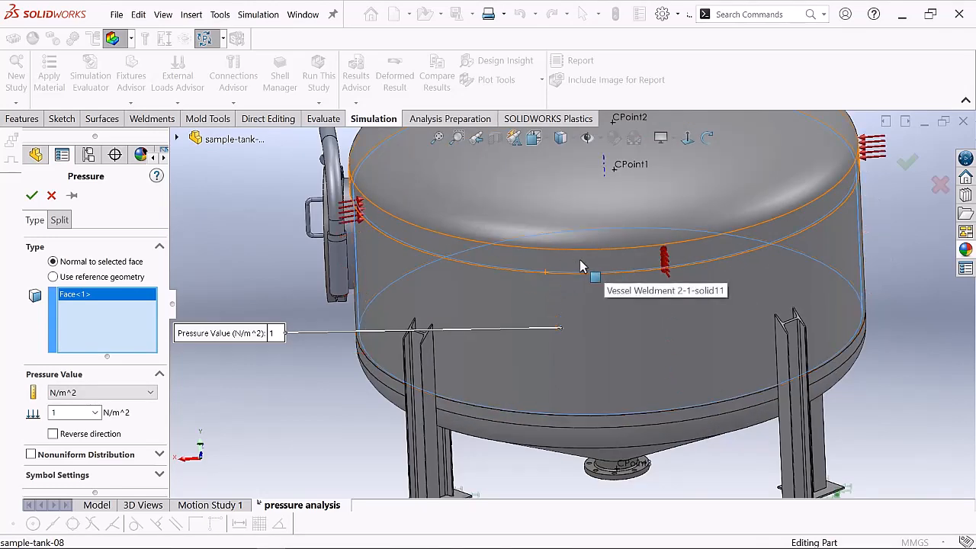
right_click(560, 265)
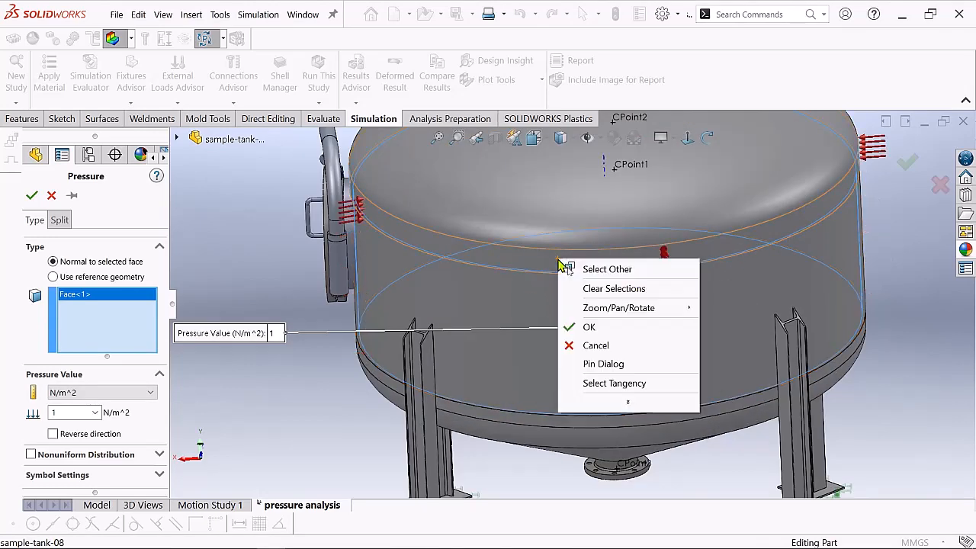
click(607, 269)
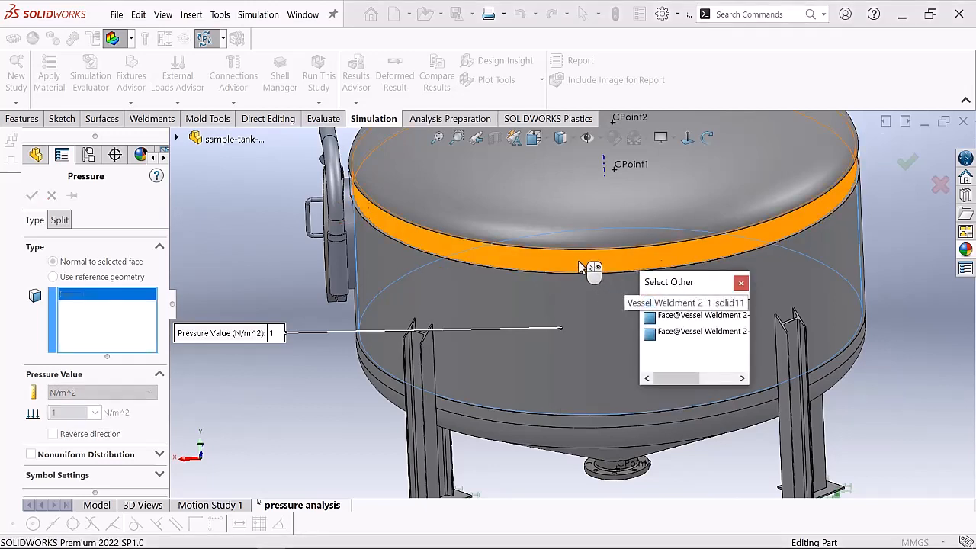
click(580, 264)
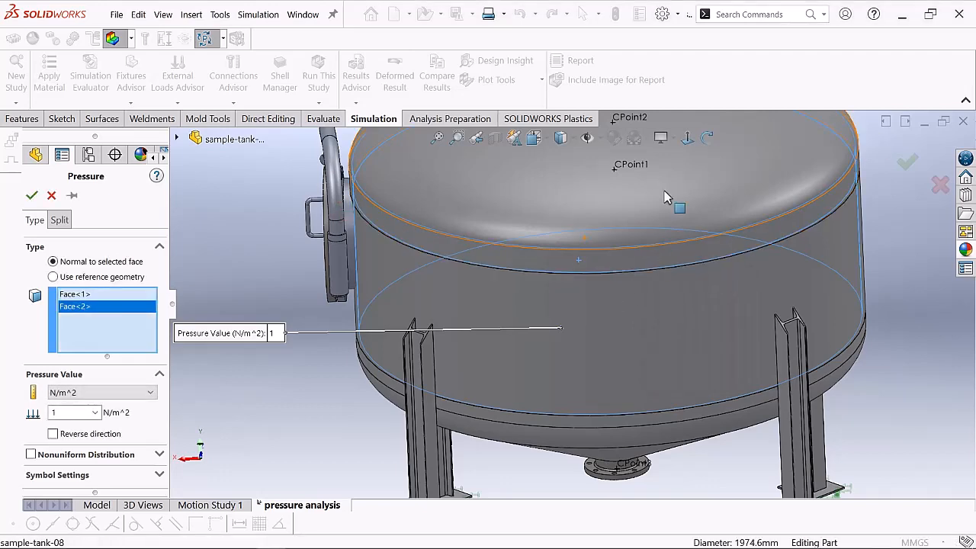
- Add the inner face of the tank's domed top head to the pressure load
scroll(658, 198, up, 2)
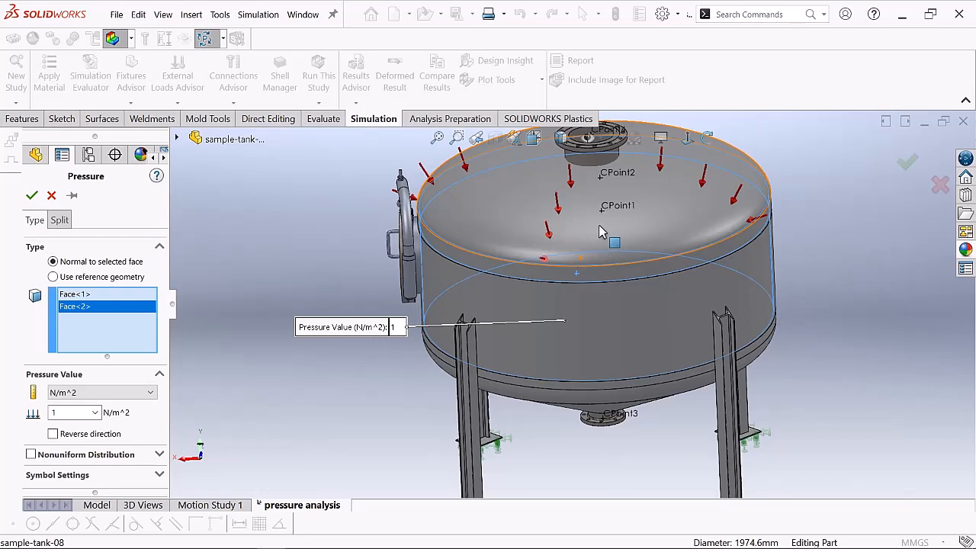
right_click(600, 228)
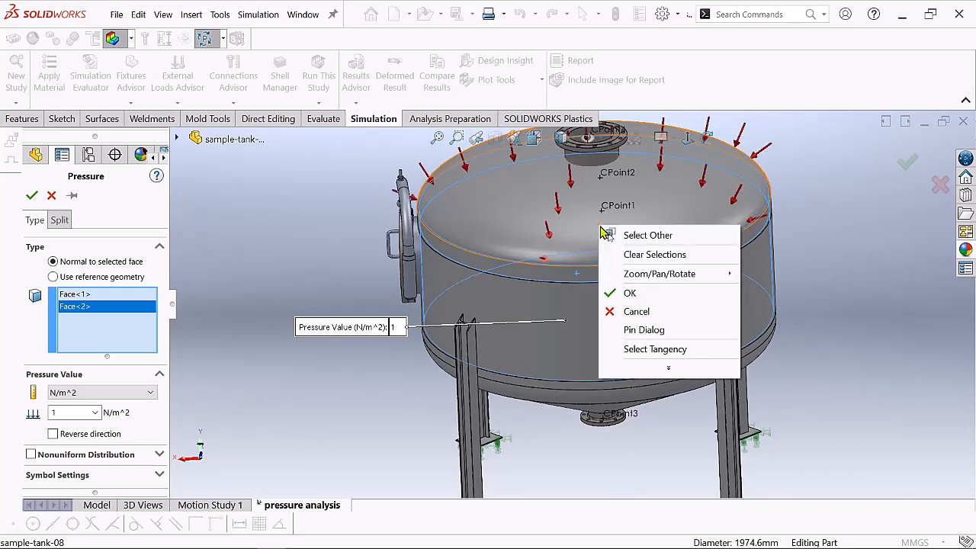
click(650, 235)
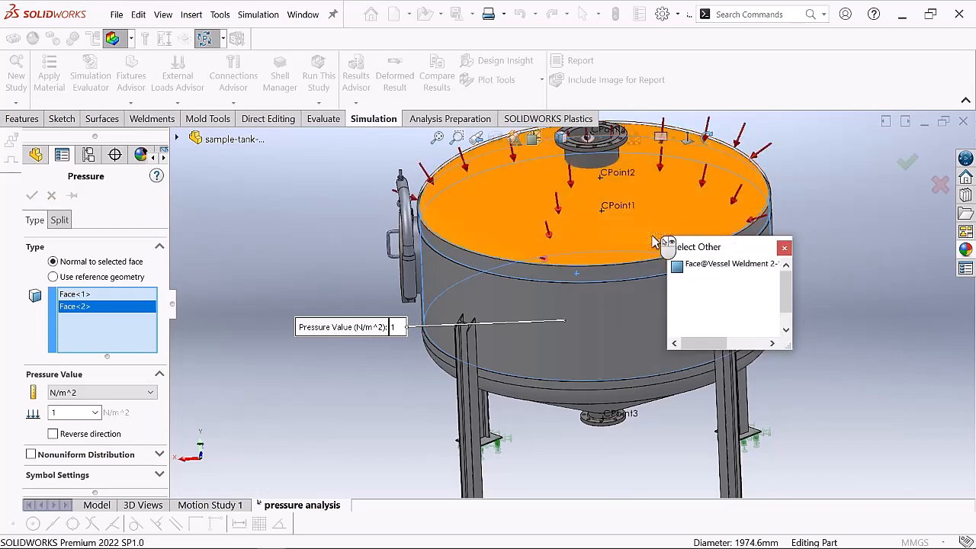
click(518, 216)
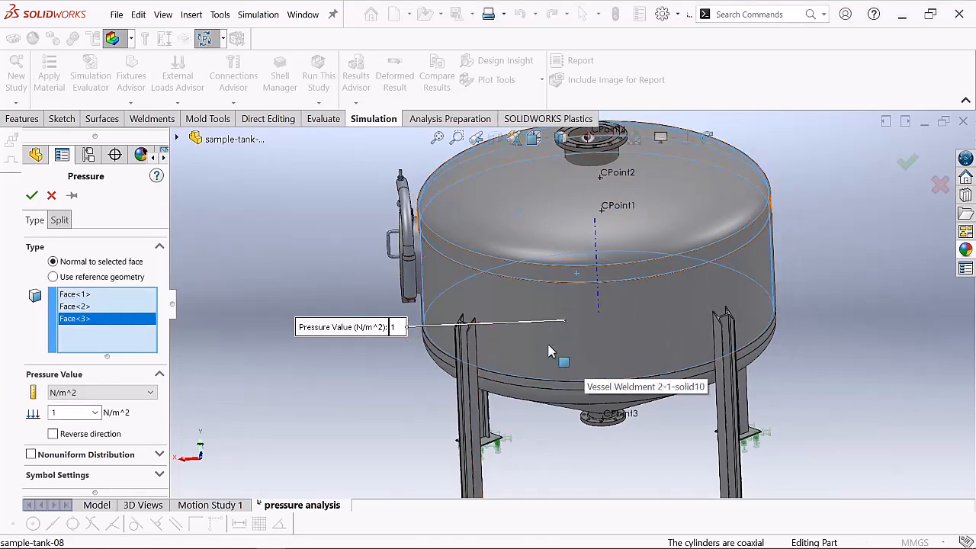
- Add the inner face of the narrow cylindrical band below the main shell to the pressure load
scroll(549, 351, down, 3)
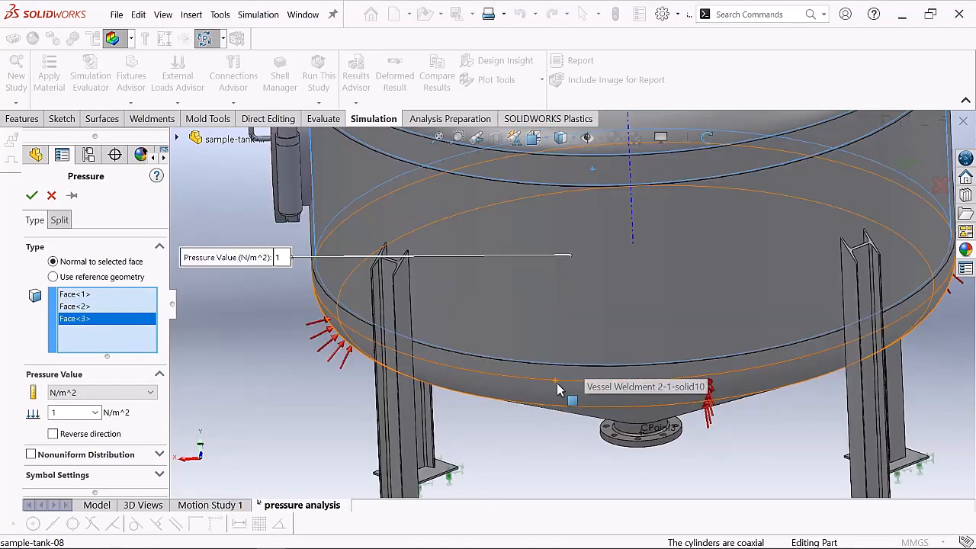
right_click(517, 371)
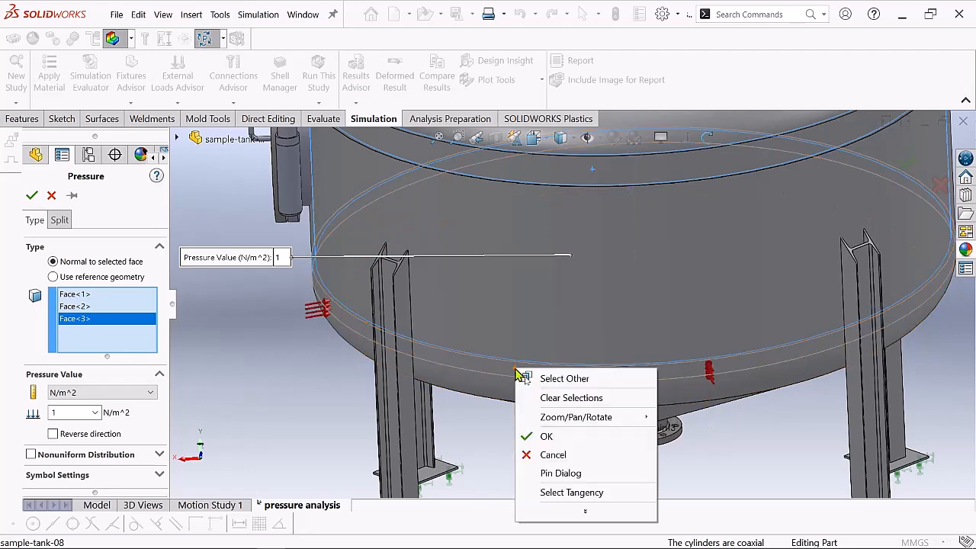
click(579, 381)
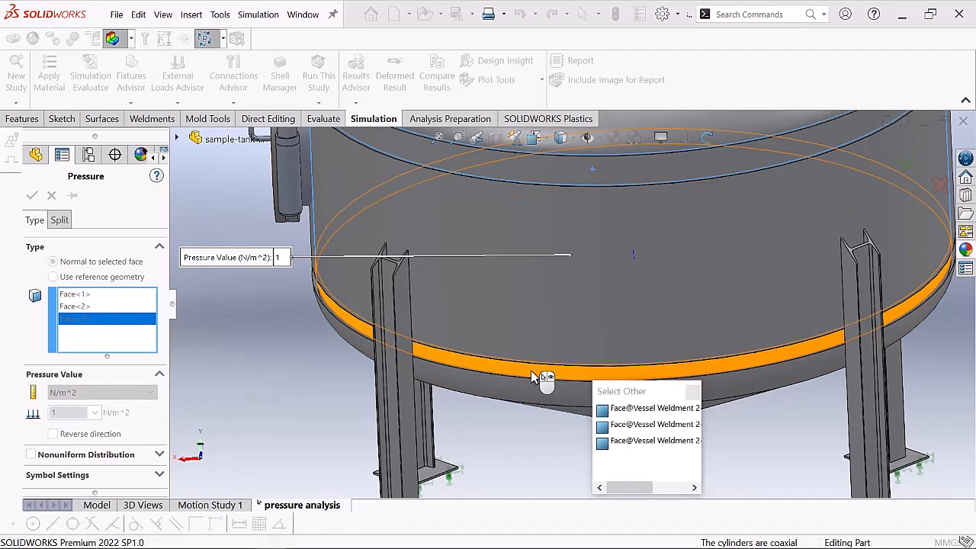
click(542, 382)
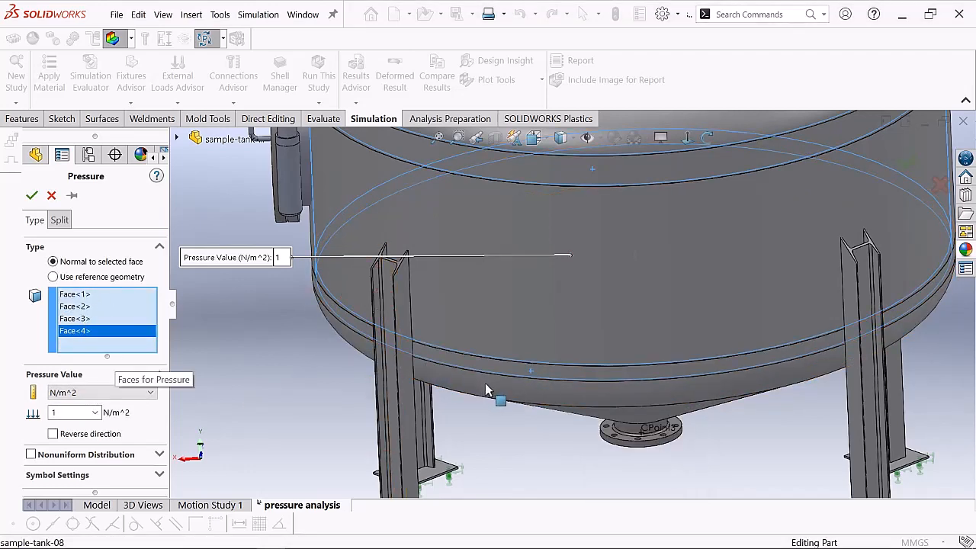
- Add the inner face of the curved transition ring between the lower cylindrical band and the bottom cone to the pressure load
scroll(485, 388, down, 2)
scroll(767, 366, up, 3)
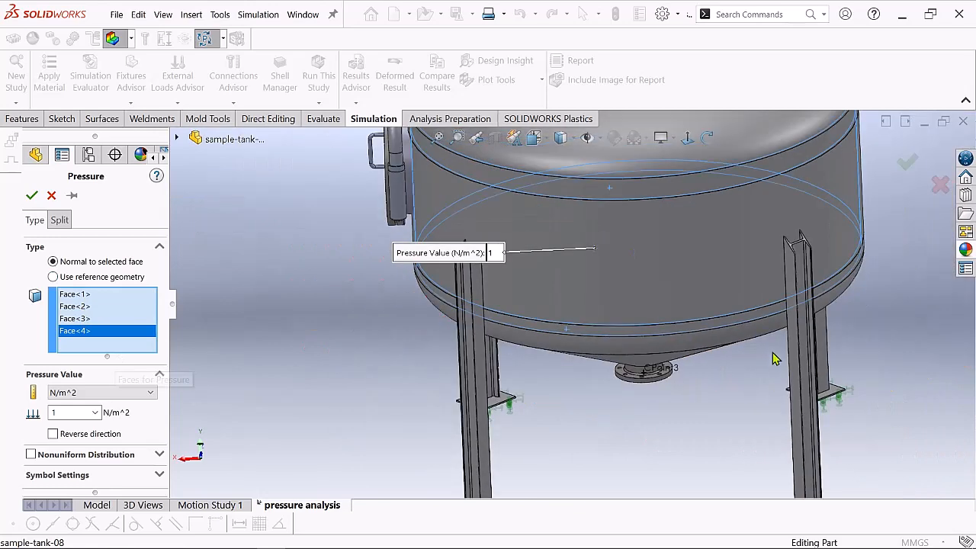
scroll(784, 221, up, 3)
click(707, 139)
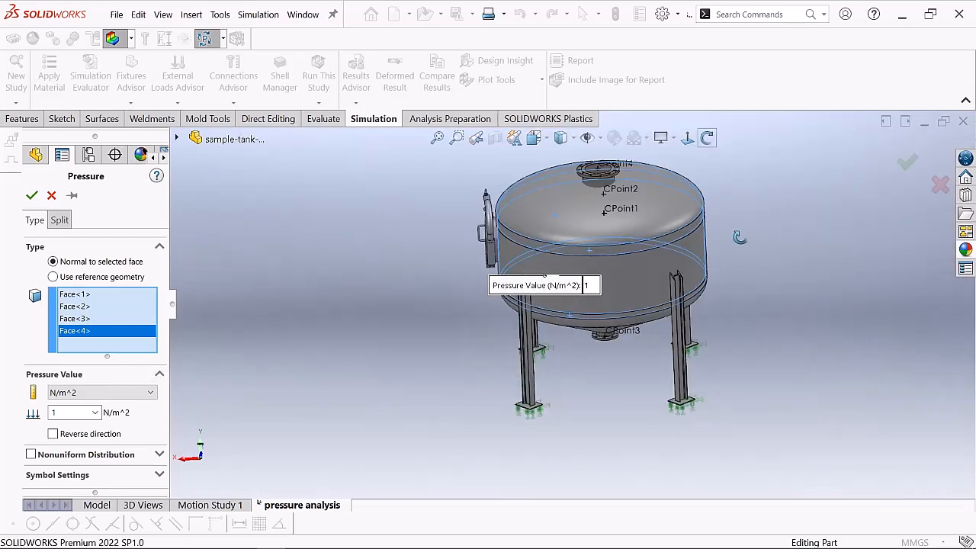
drag(741, 238, 755, 296)
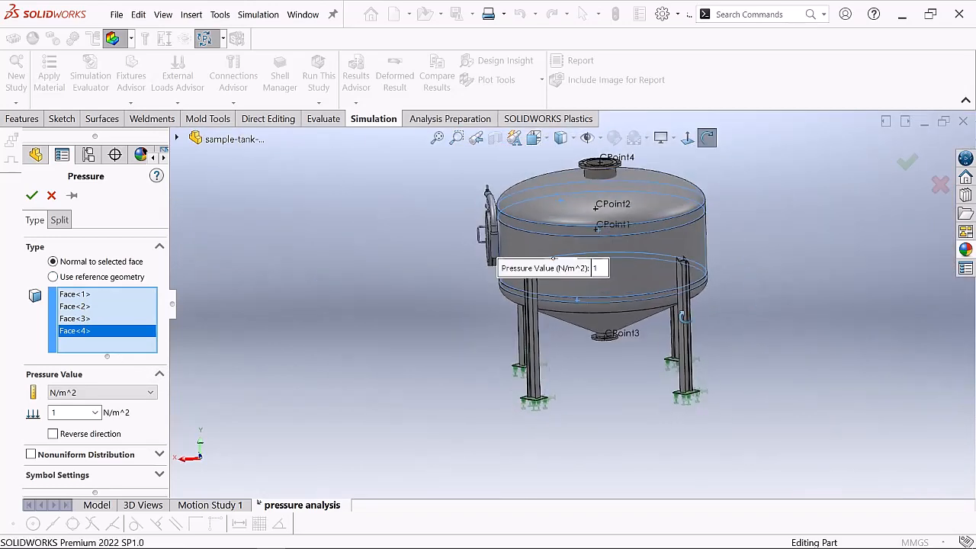
scroll(647, 182, down, 5)
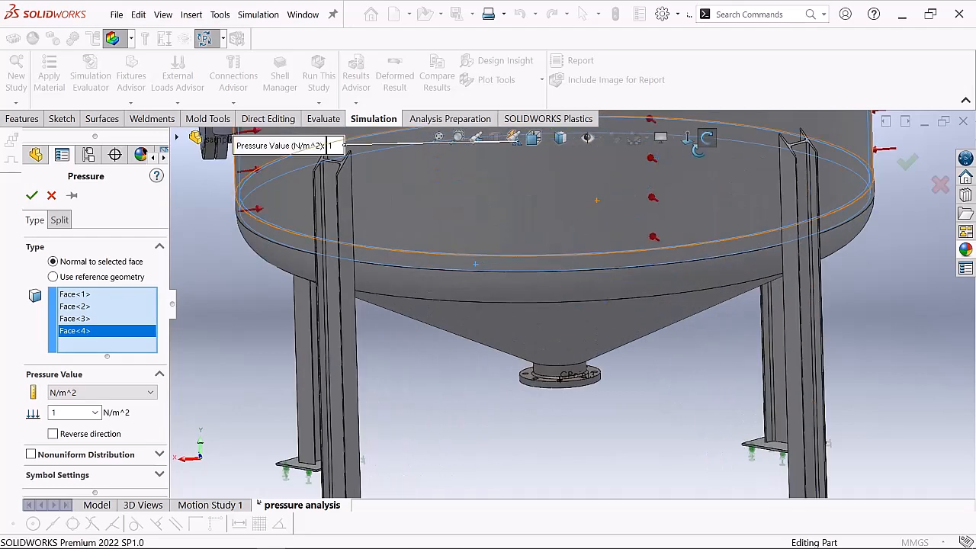
click(707, 138)
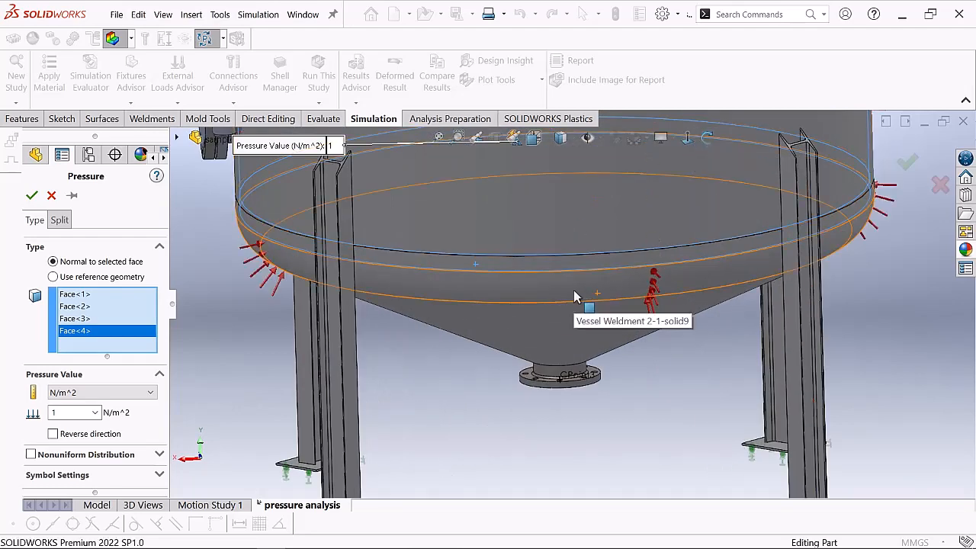
right_click(574, 290)
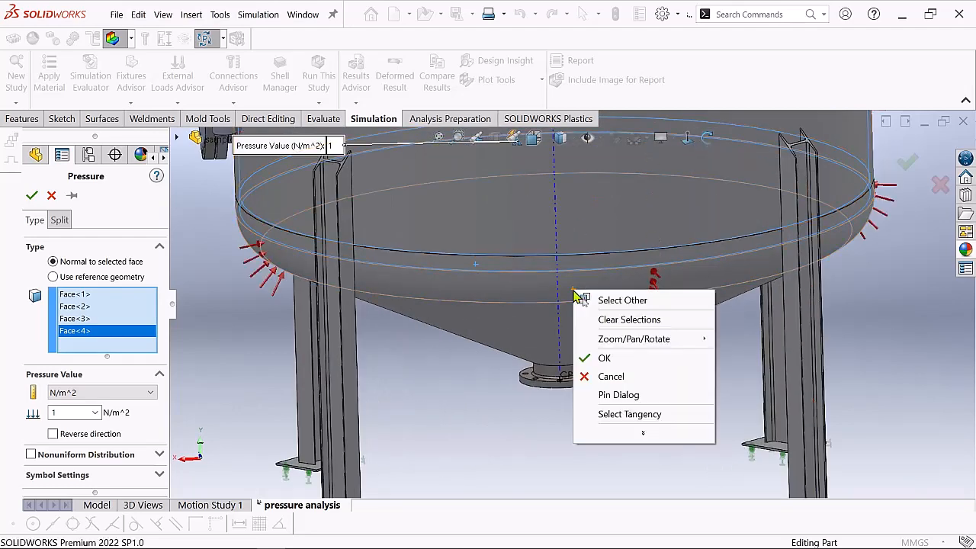
click(627, 304)
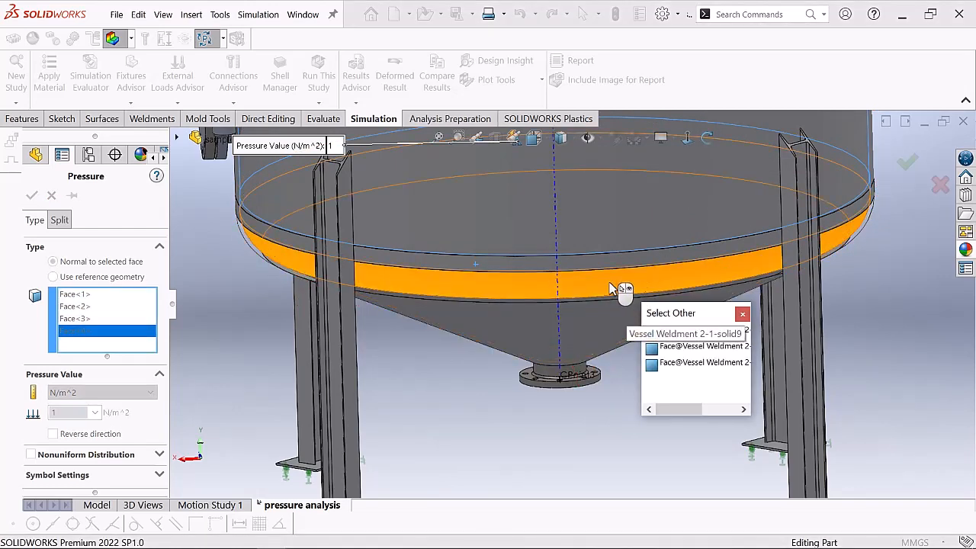
click(610, 289)
- Add the inner face of the tank's conical bottom to the pressure load
scroll(536, 341, down, 3)
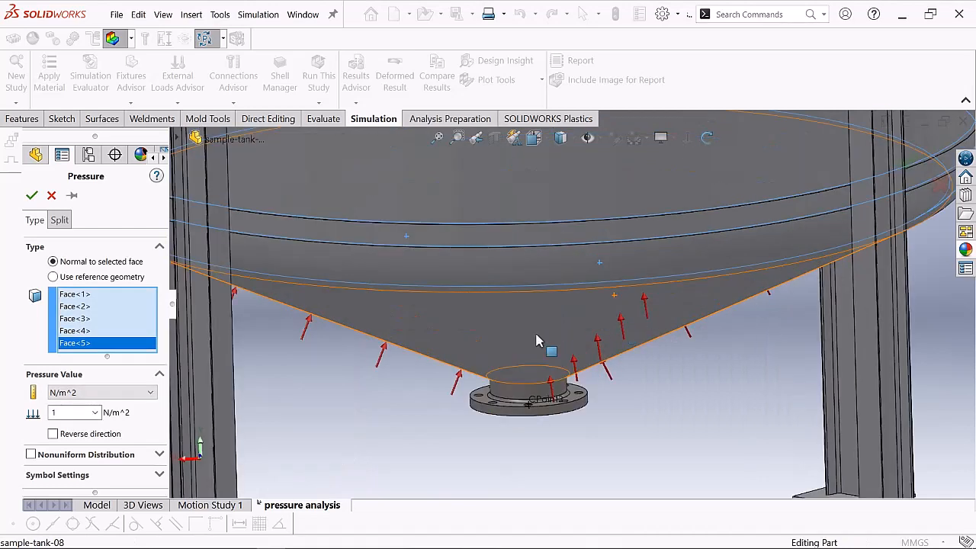
right_click(518, 324)
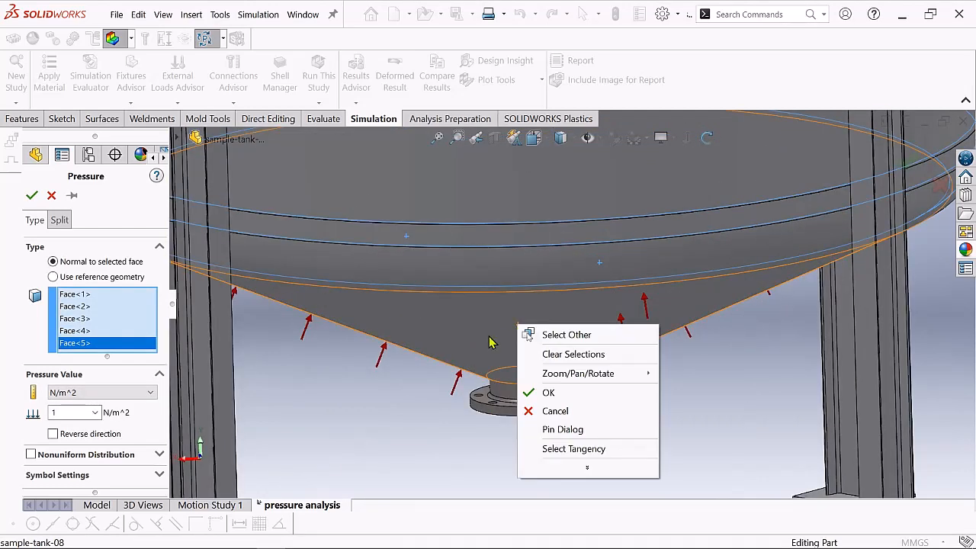
click(567, 334)
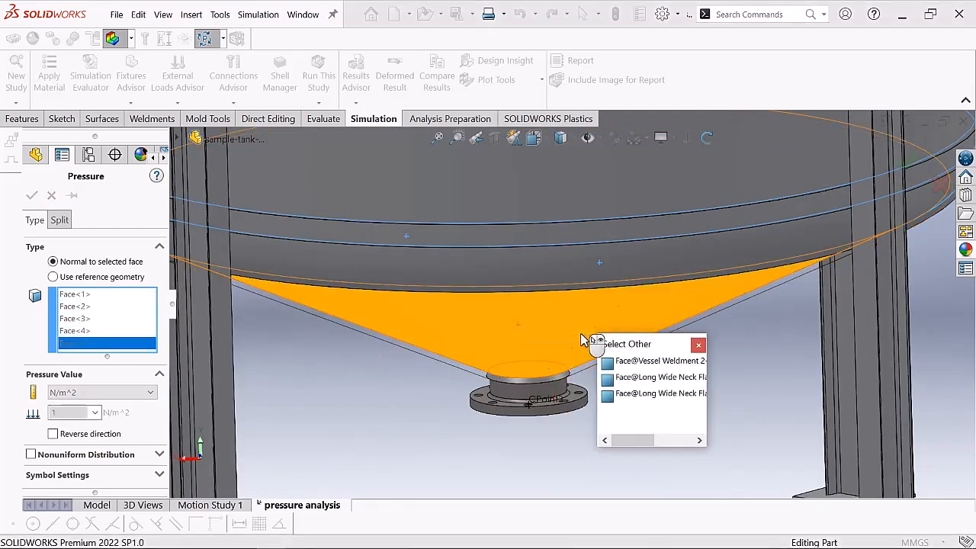
click(537, 338)
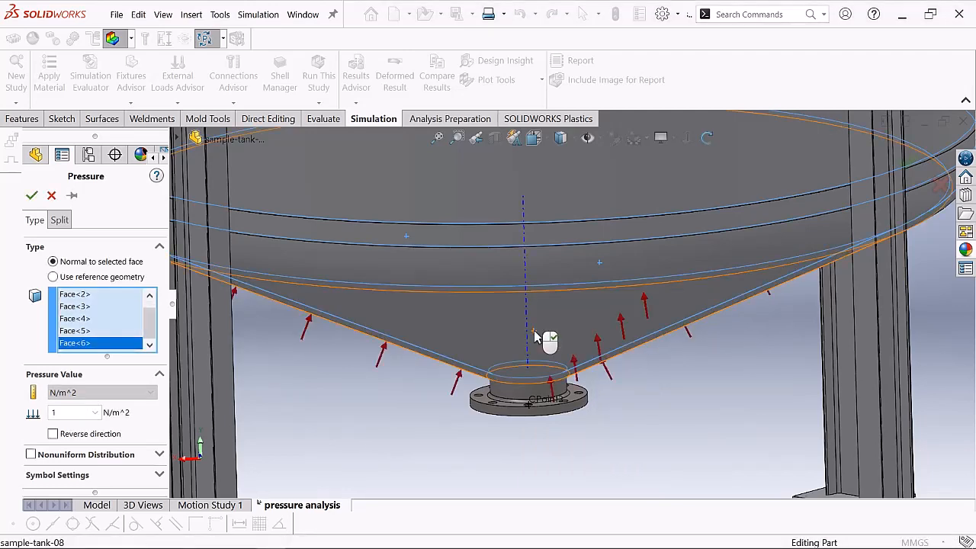
- Keep the pressure at 1 N/m^2 without reversing its direction and apply the load
scroll(528, 306, up, 2)
scroll(528, 306, up, 5)
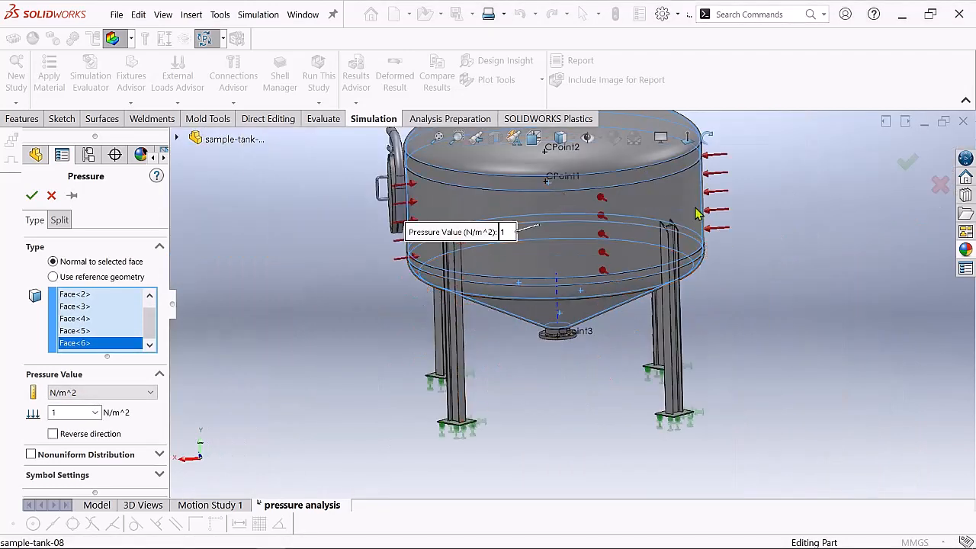
click(61, 394)
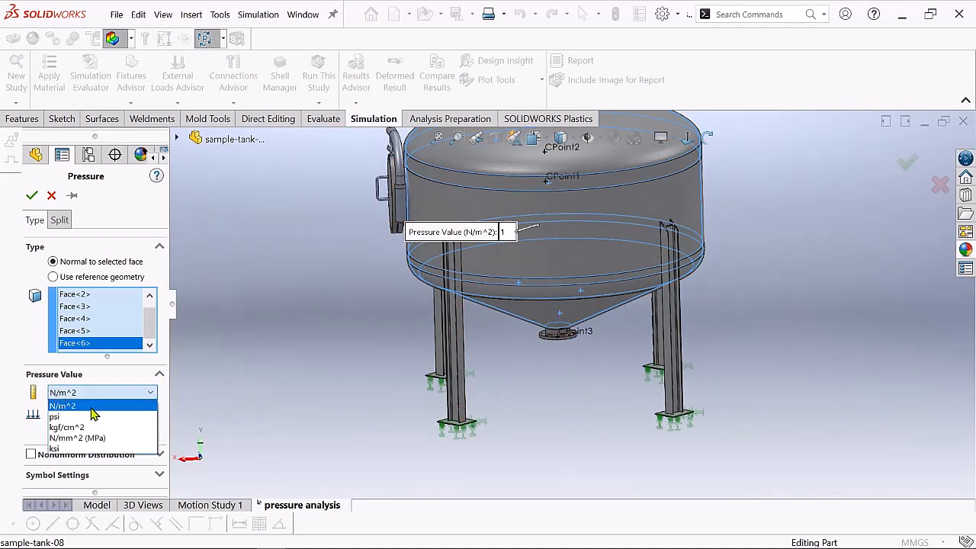
click(91, 406)
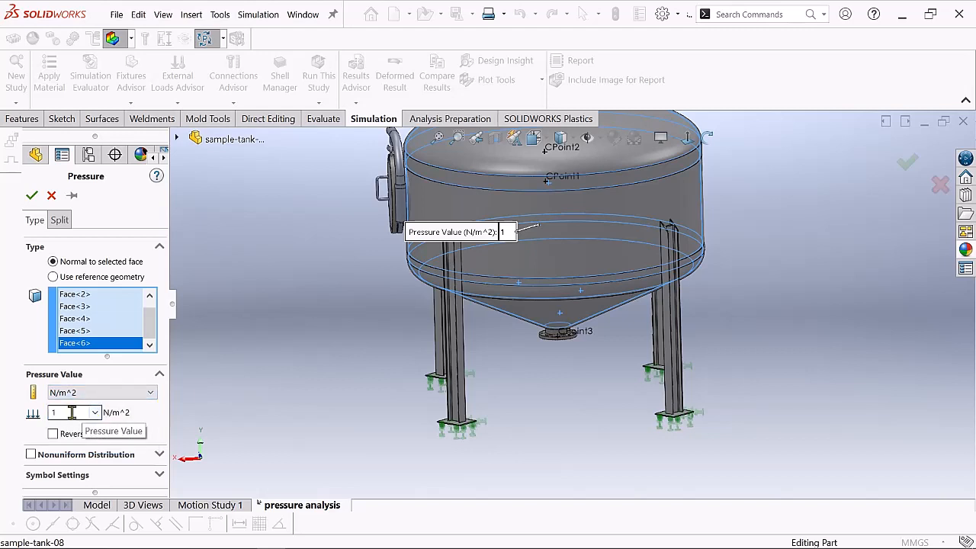
double_click(75, 413)
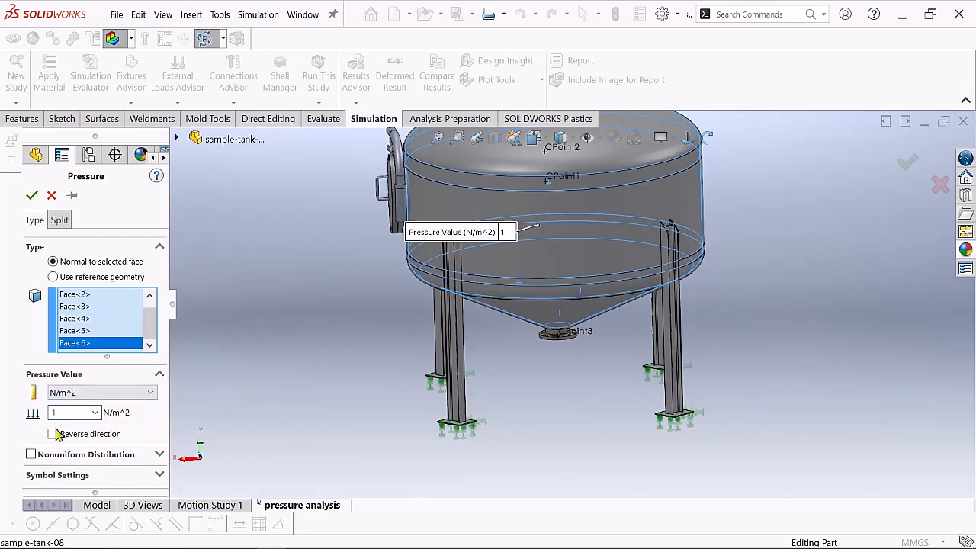
click(32, 196)
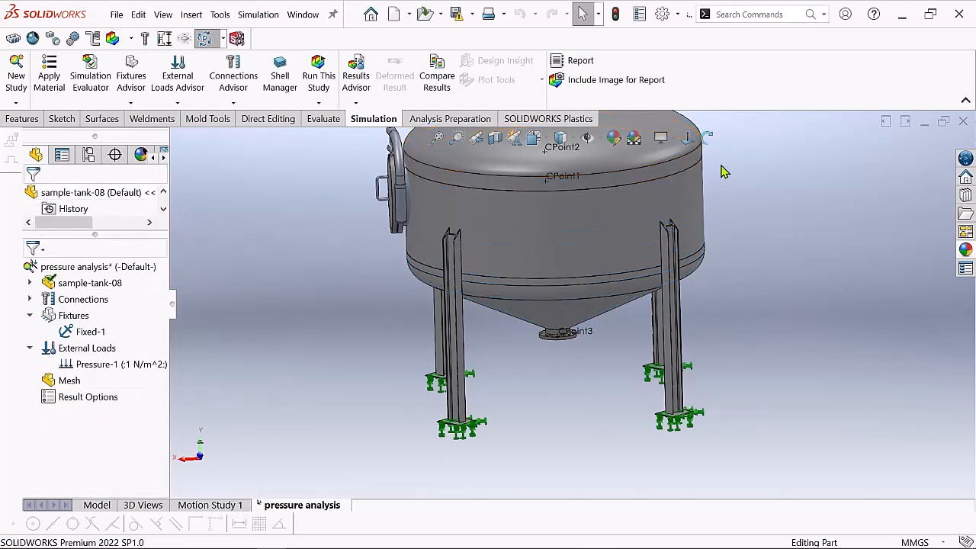
- Mesh the tank and run the pressure analysis study with Mesh and Run
scroll(721, 172, up, 3)
scroll(694, 174, down, 1)
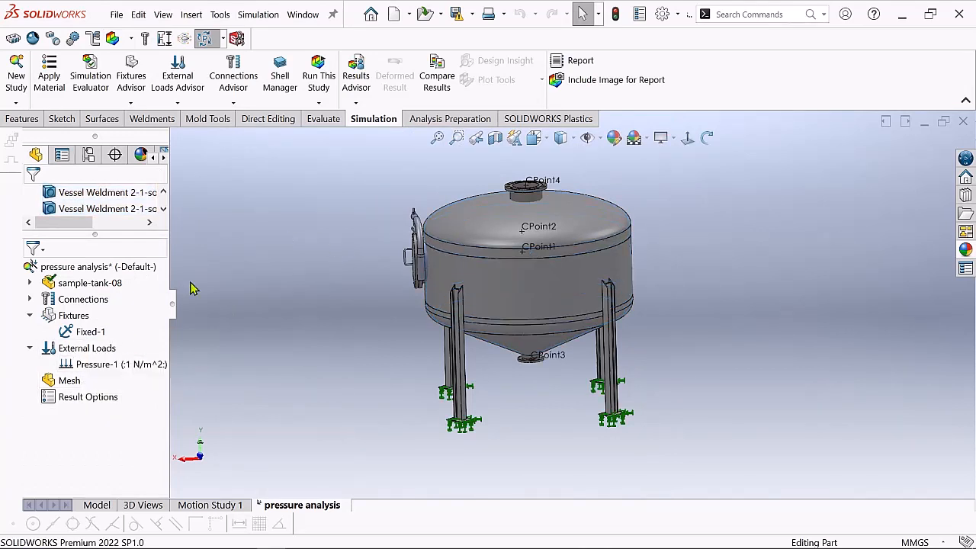
click(67, 381)
right_click(68, 386)
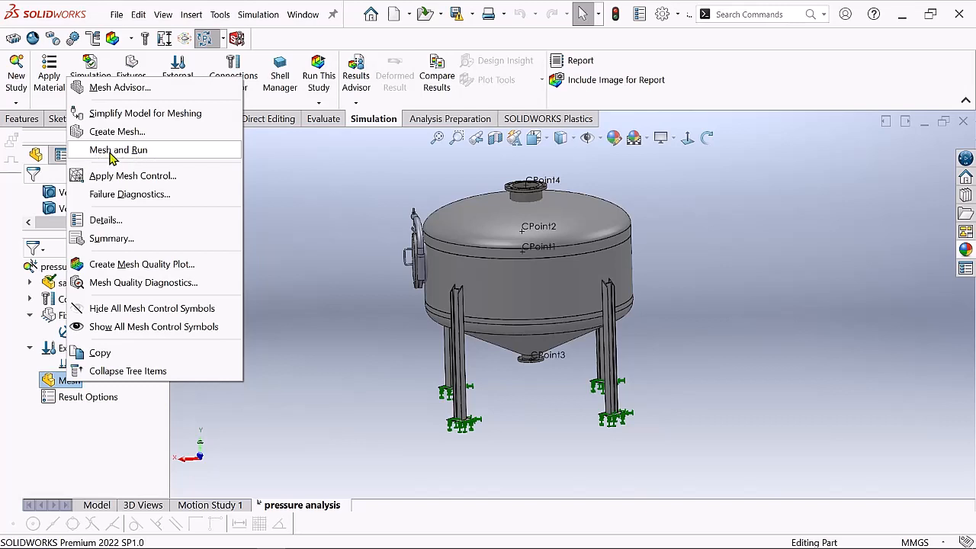
click(140, 156)
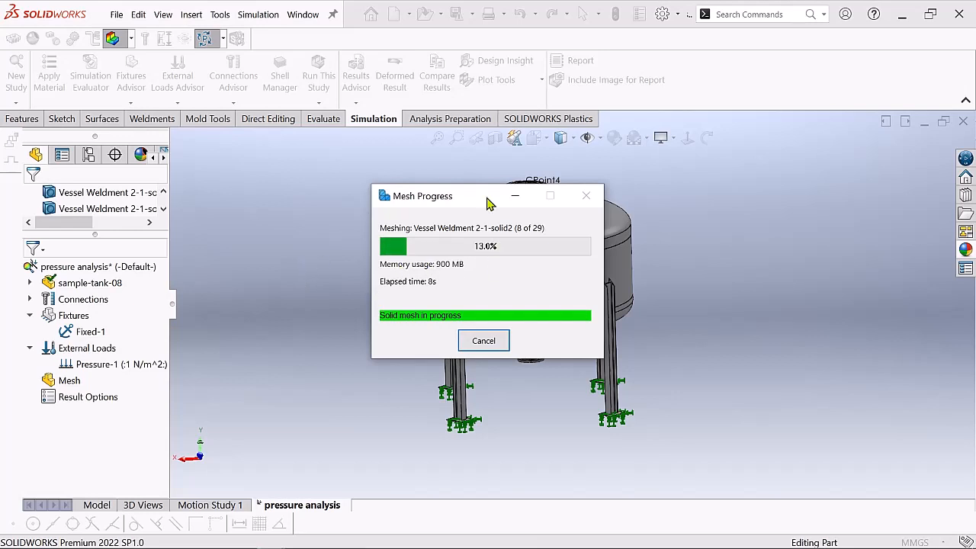
drag(489, 204, 337, 203)
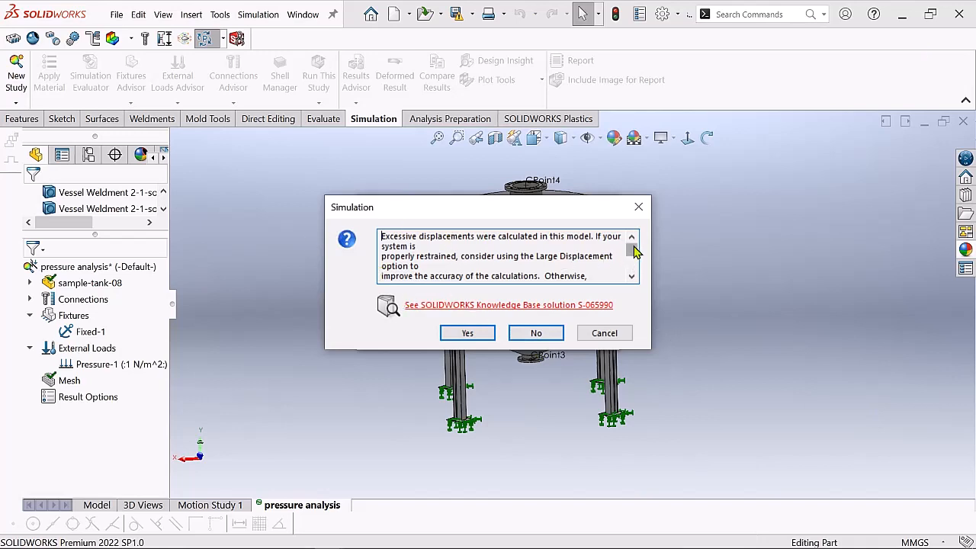
- Read the excessive-displacement prompt through to its answer options and view the tank from above
mouse_move(636, 252)
mouse_down()
mouse_move(635, 244)
mouse_move(635, 265)
mouse_up()
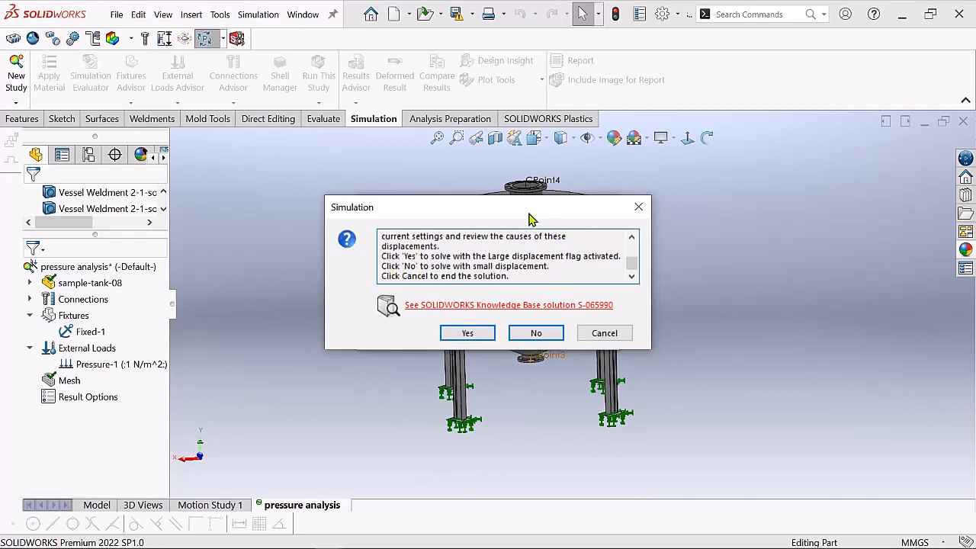
drag(532, 219, 814, 199)
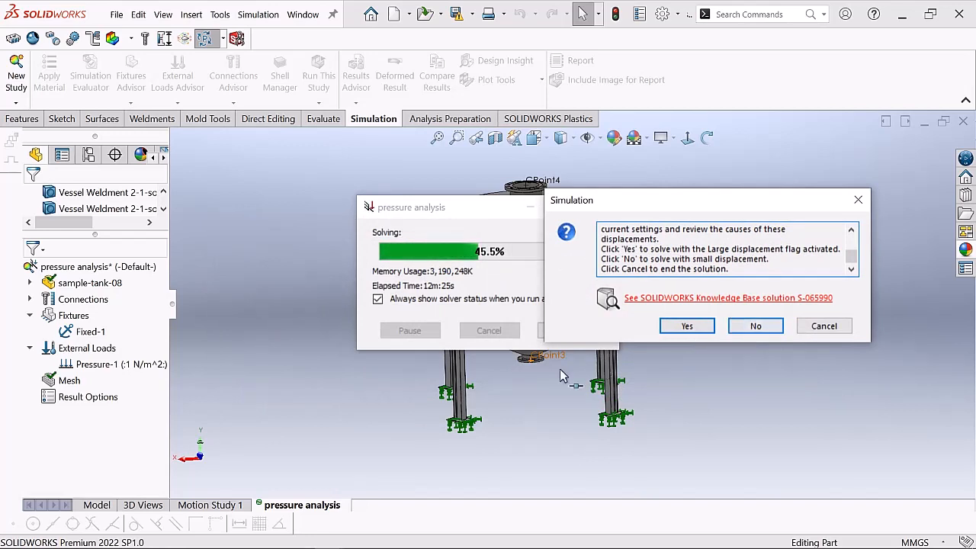
click(434, 214)
drag(435, 214, 280, 290)
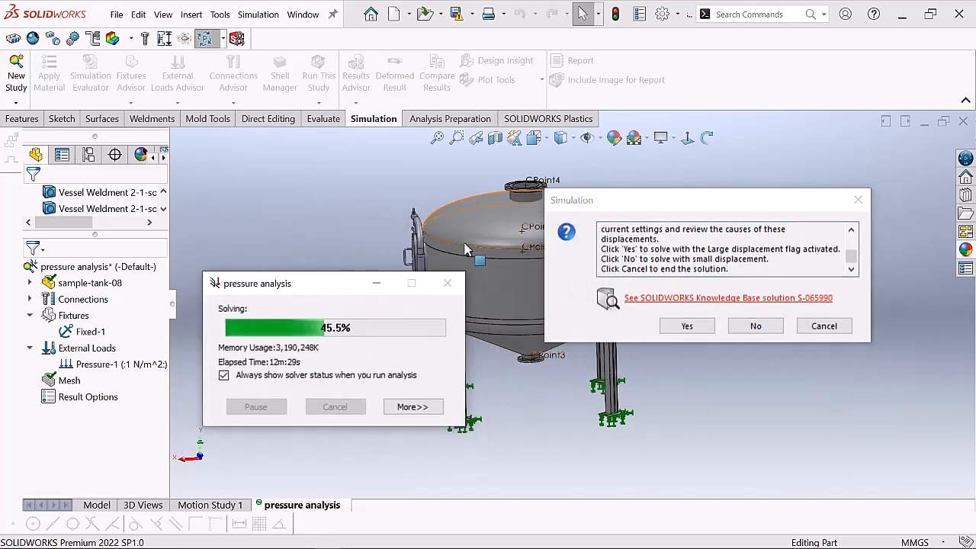
click(709, 138)
drag(709, 157, 721, 190)
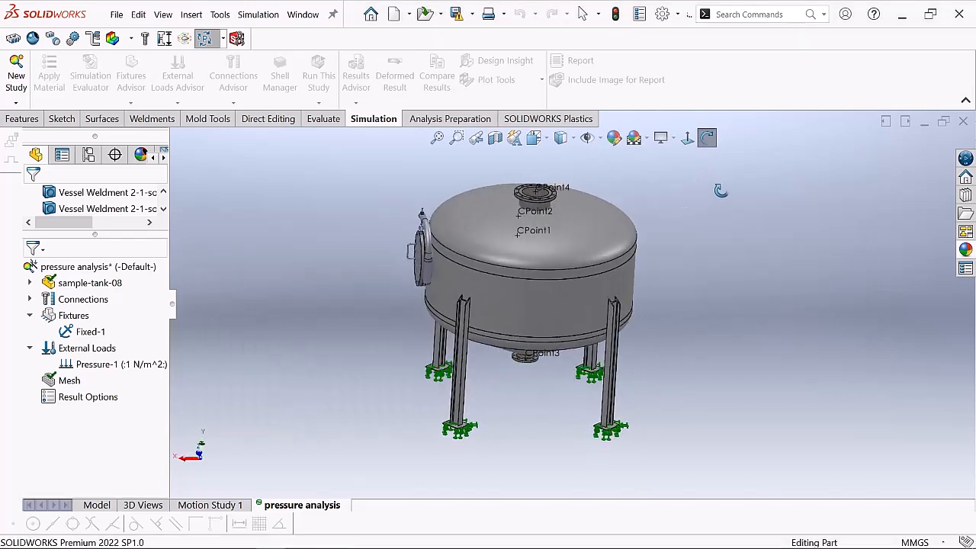
right_click(314, 236)
click(352, 248)
- Bring the solver status and the displacement prompt back into view and continue solving with small displacement
mouse_move(333, 540)
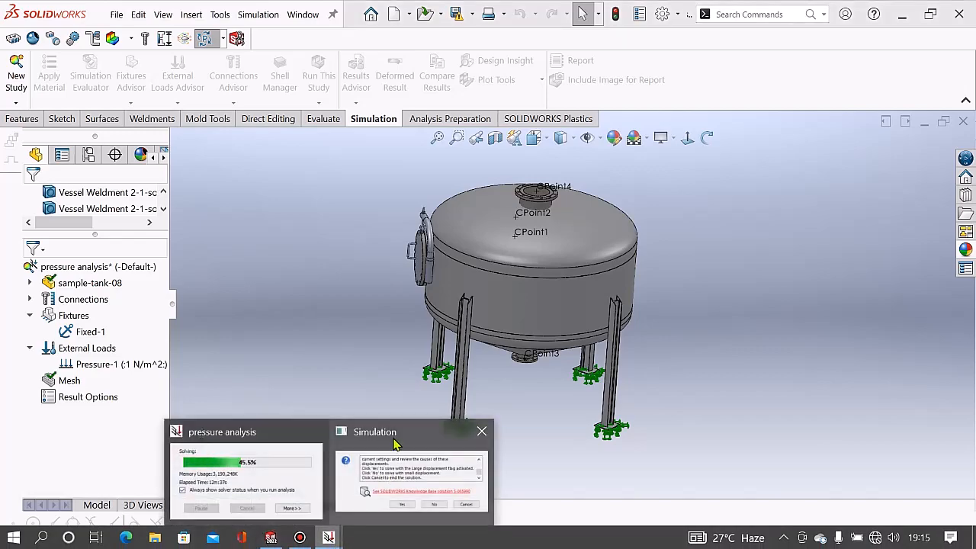
mouse_move(395, 467)
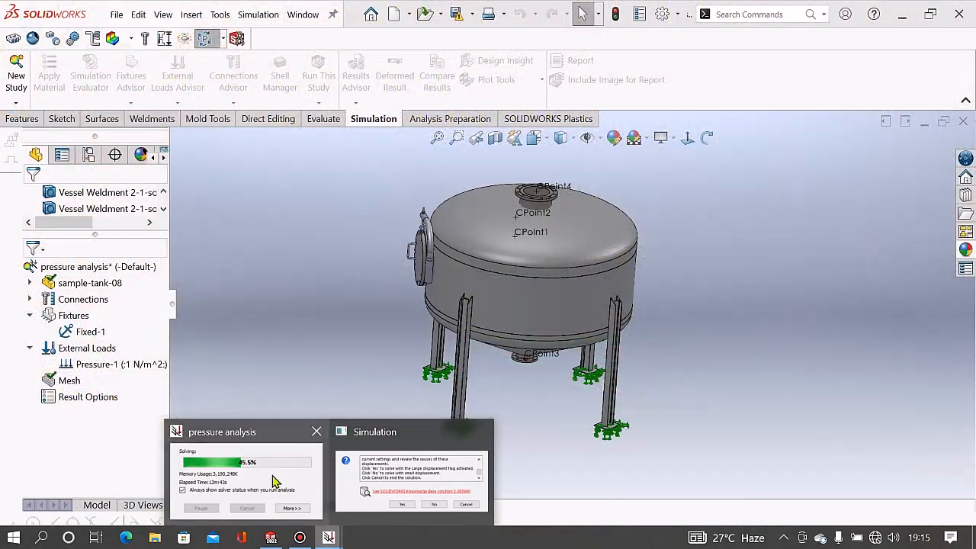
click(268, 496)
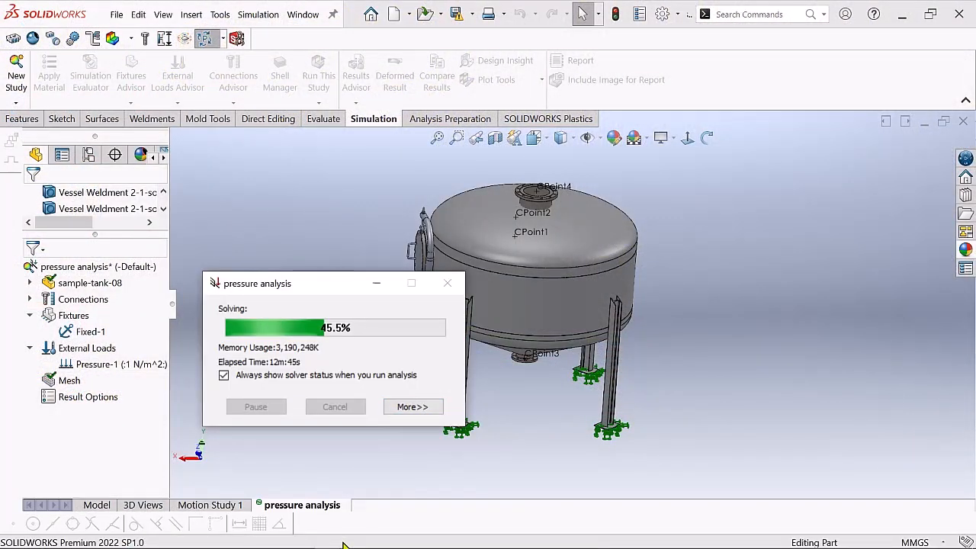
mouse_move(336, 544)
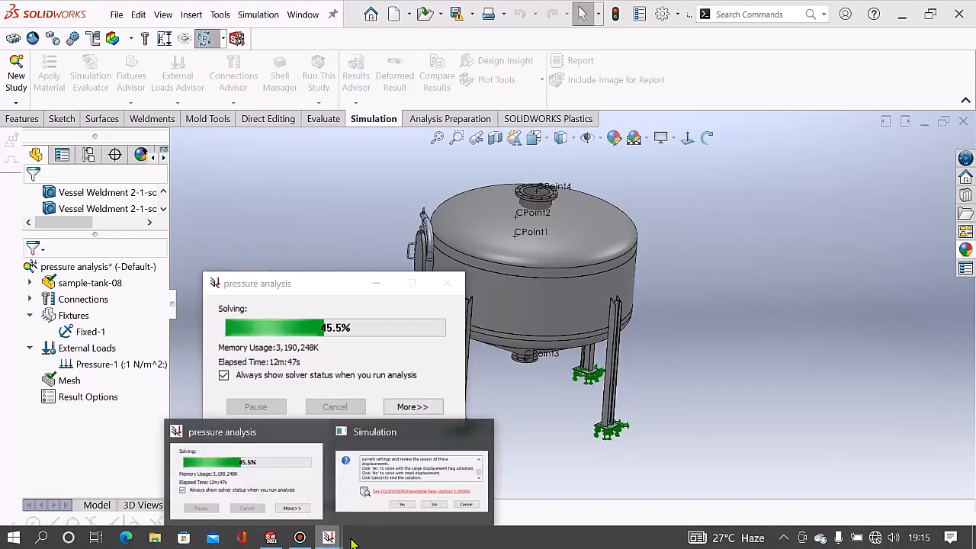
click(395, 483)
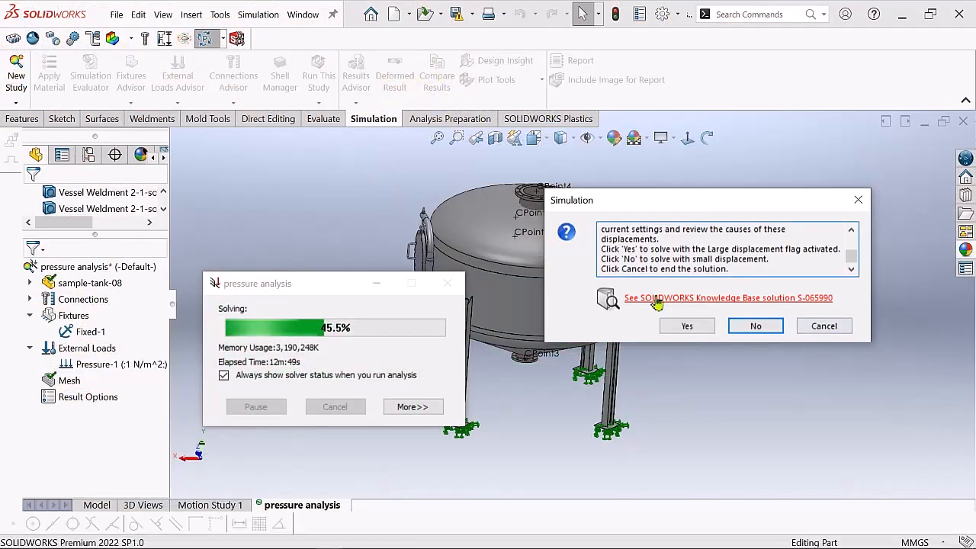
click(756, 326)
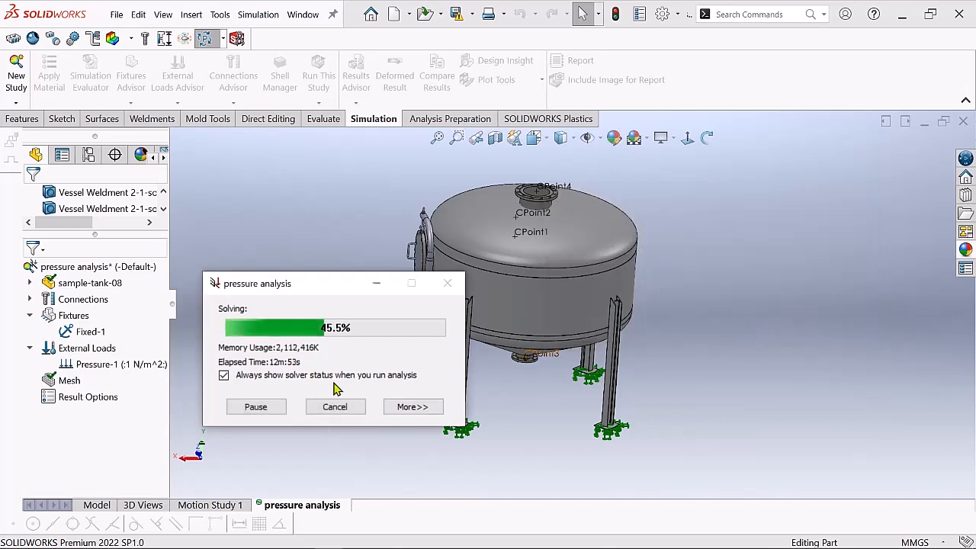
drag(332, 287, 668, 198)
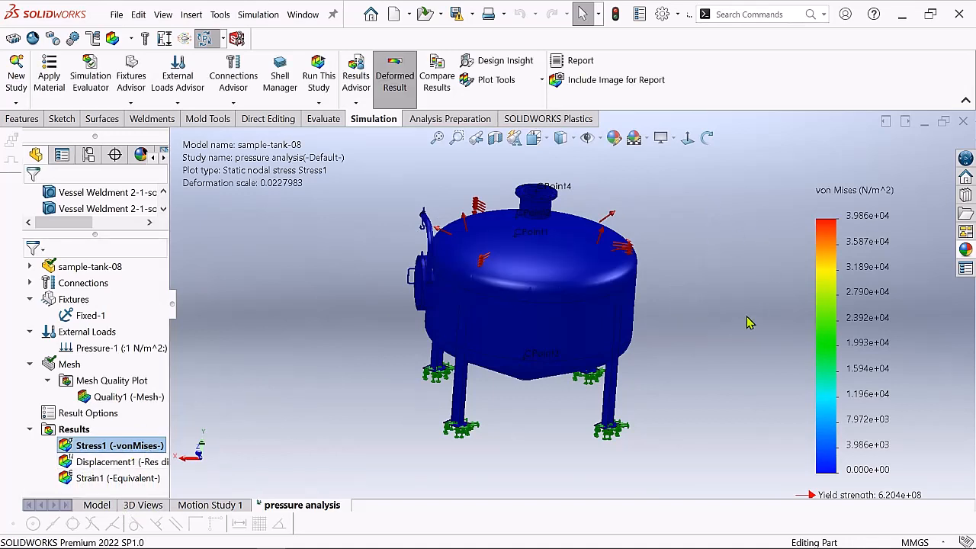
- Examine the von Mises stress plot on the deformed tank from another side and up close
scroll(747, 324, up, 3)
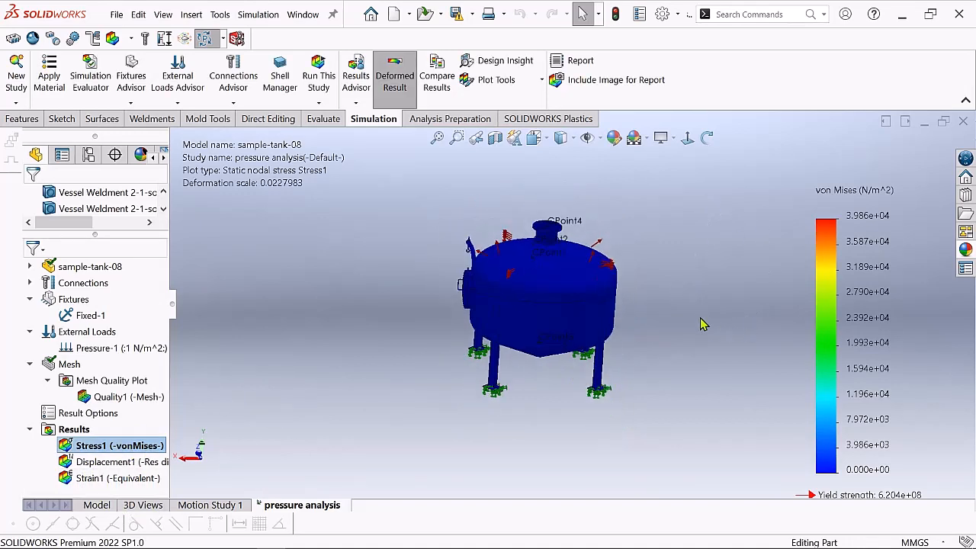
scroll(702, 322, down, 2)
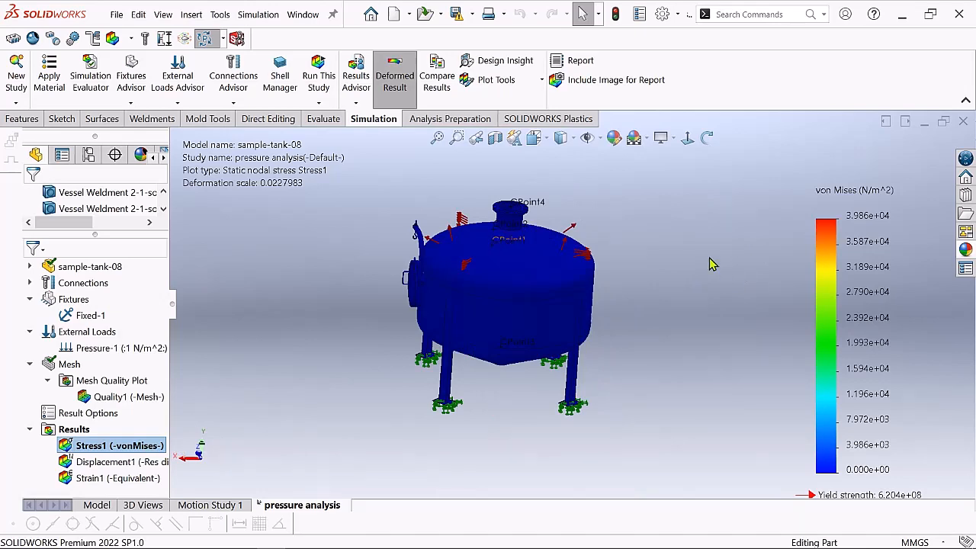
click(707, 138)
drag(695, 242, 505, 248)
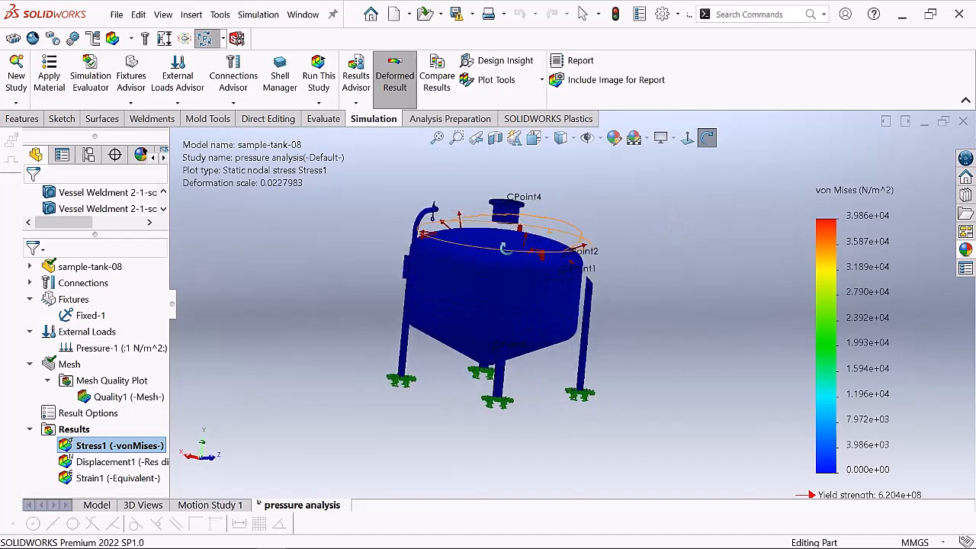
scroll(519, 294, down, 5)
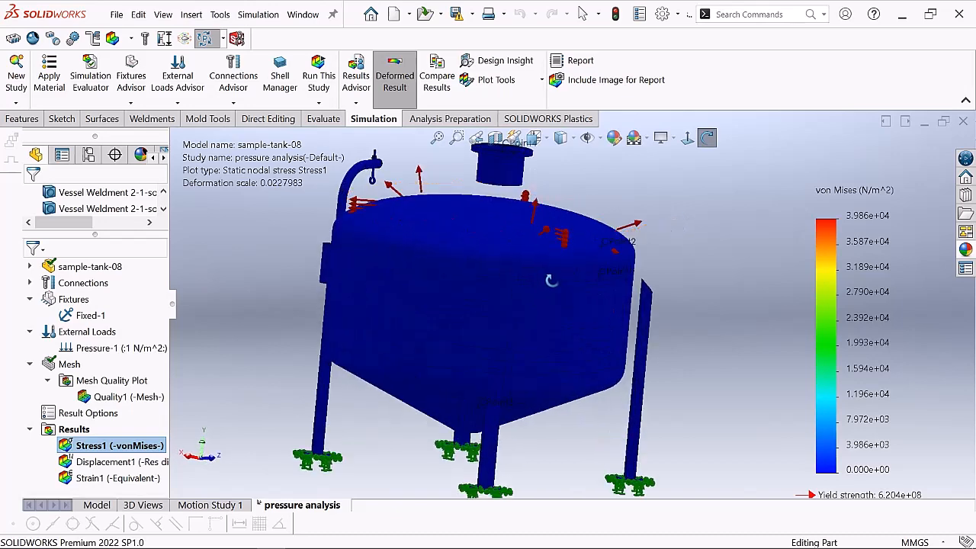
- Examine the von Mises stress plot from several distances and check its legend down to the yield strength
drag(551, 280, 458, 322)
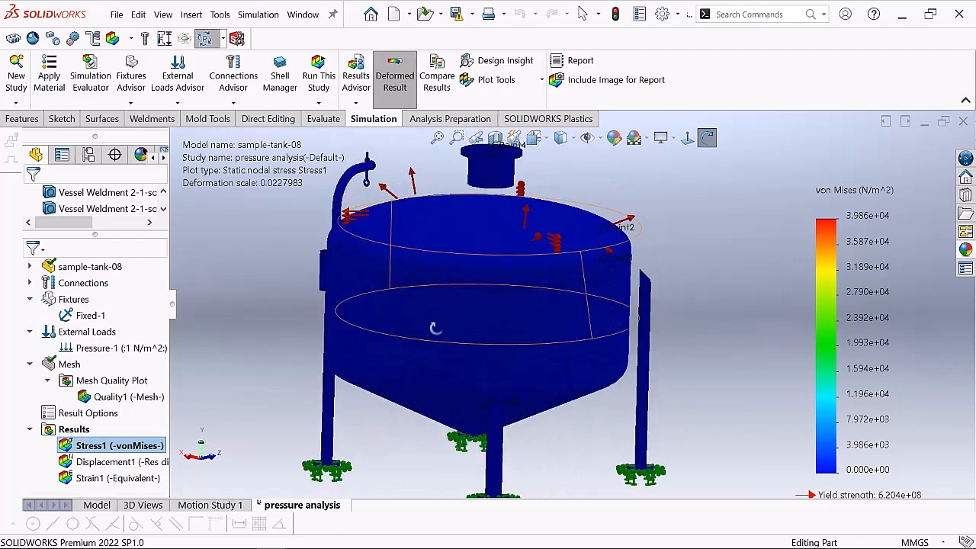
scroll(572, 302, up, 1)
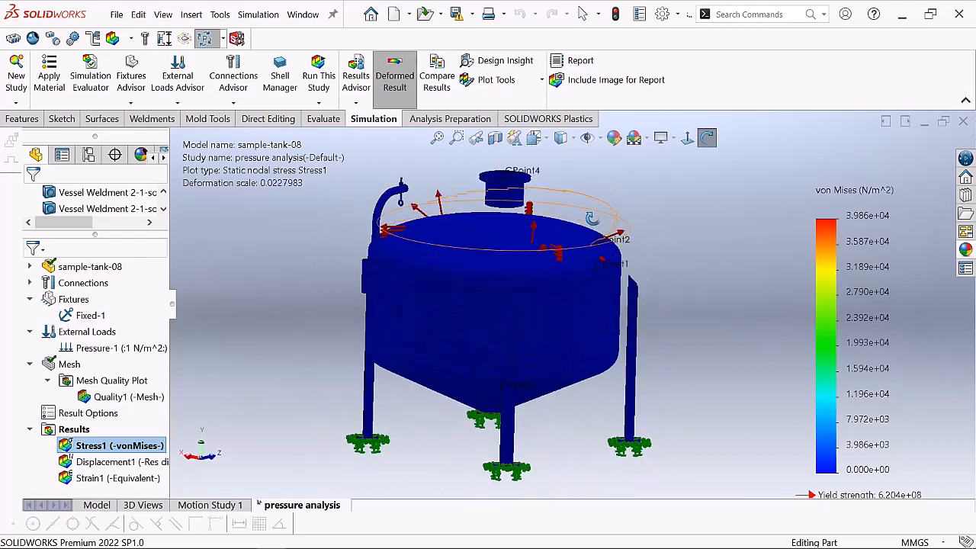
right_click(608, 184)
click(653, 190)
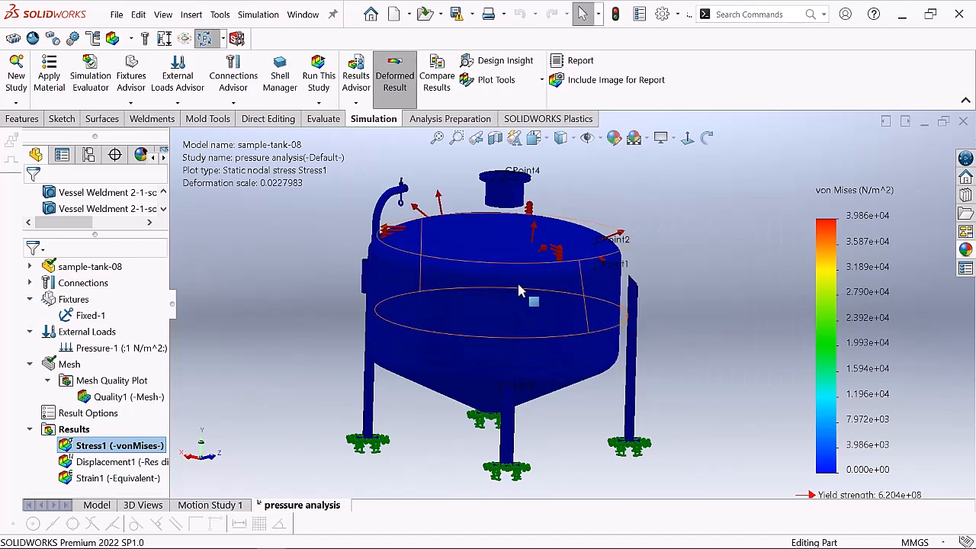
scroll(546, 367, down, 3)
scroll(540, 353, up, 5)
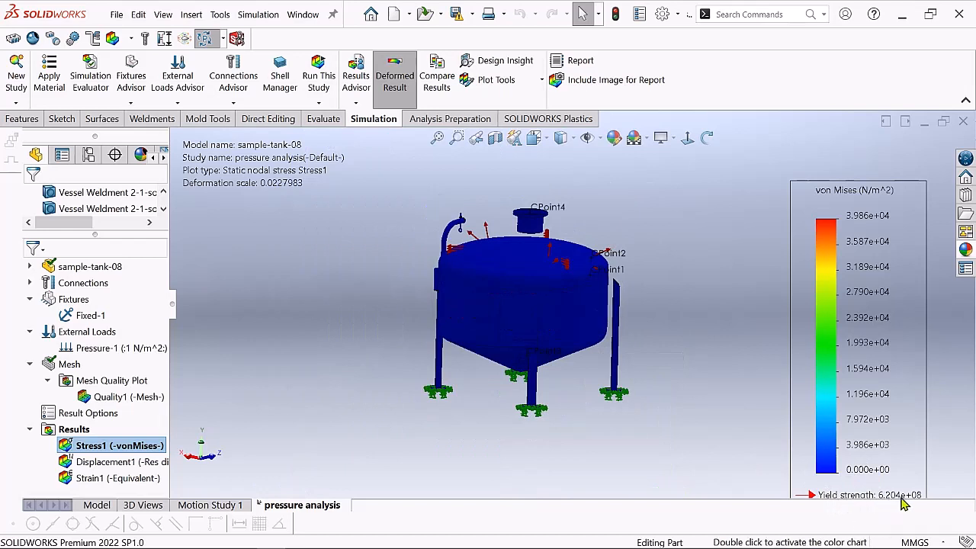
scroll(738, 410, down, 2)
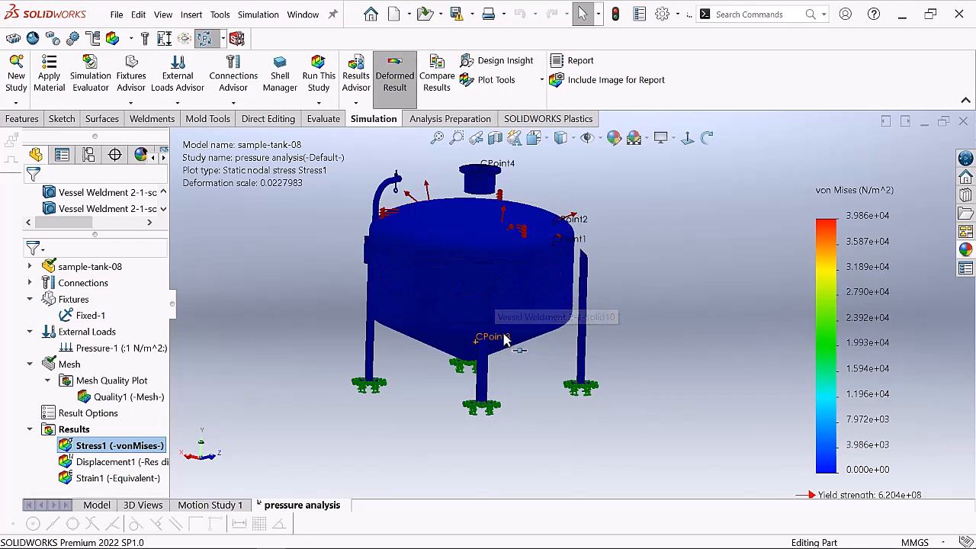
- Apply section clipping to the von Mises stress plot with the Front Plane at 0.00 mm offset, inspecting the tank's interior
click(106, 449)
click(250, 403)
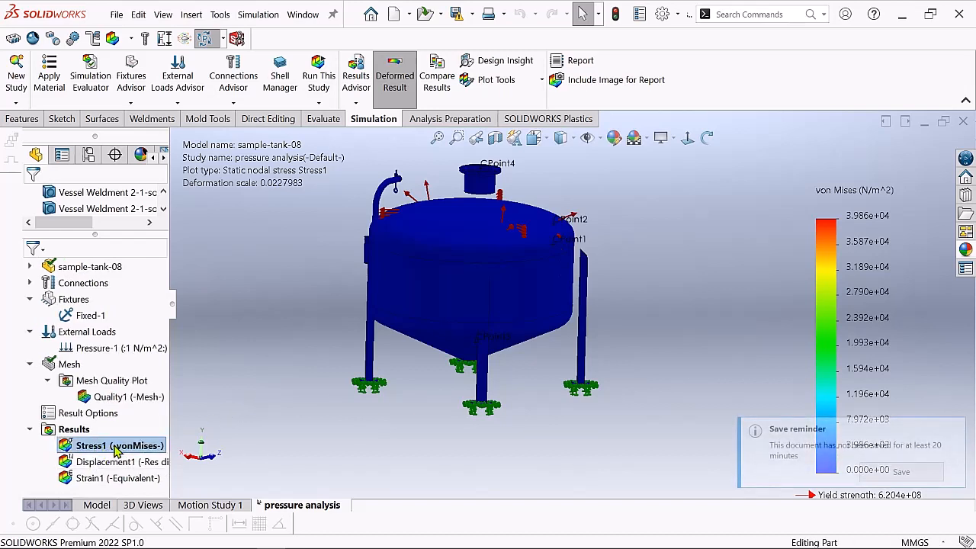
right_click(116, 451)
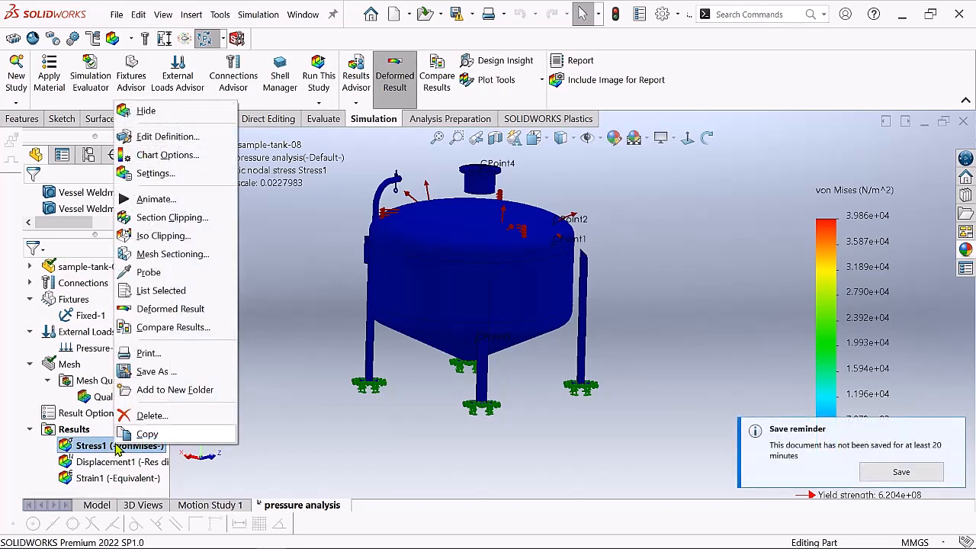
click(182, 220)
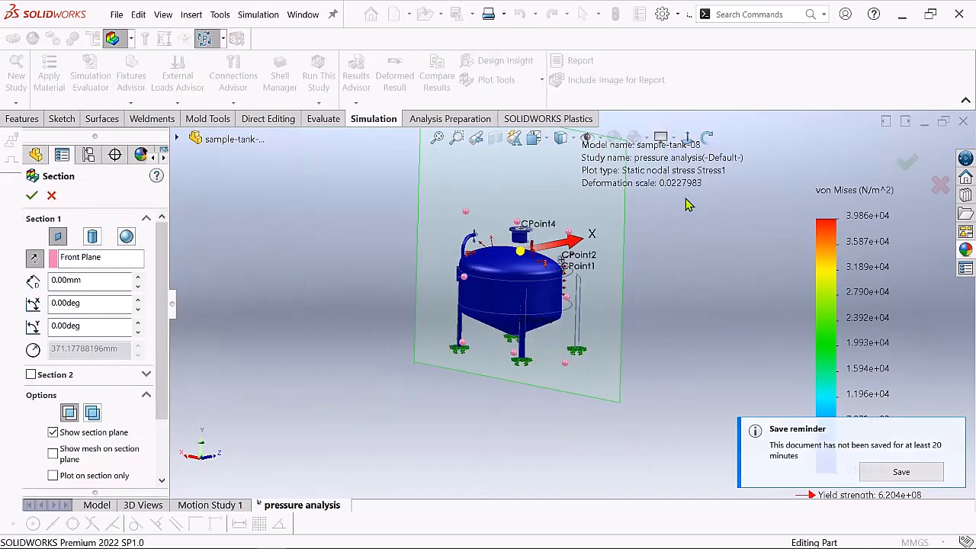
click(707, 138)
drag(534, 267, 549, 334)
scroll(524, 285, down, 5)
scroll(374, 280, down, 5)
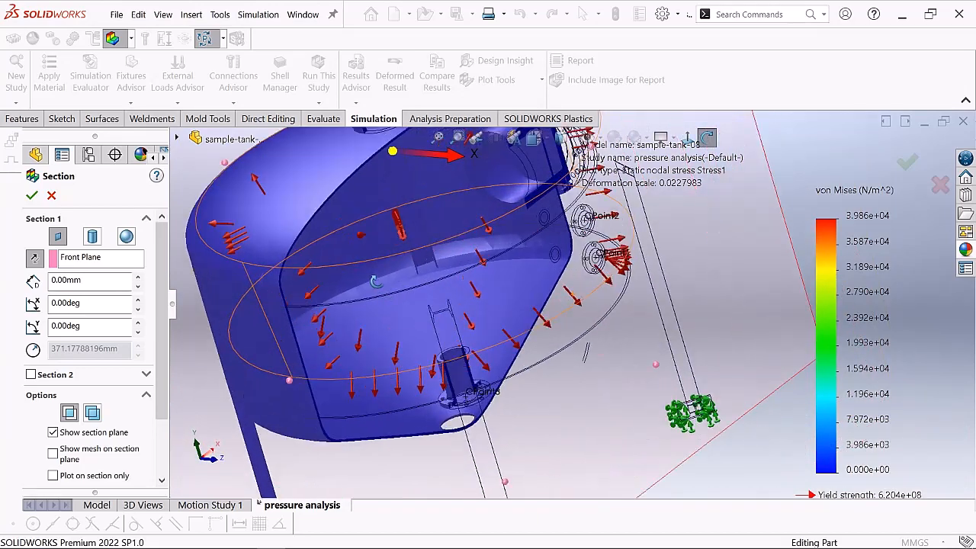
drag(427, 285, 436, 312)
scroll(534, 283, up, 5)
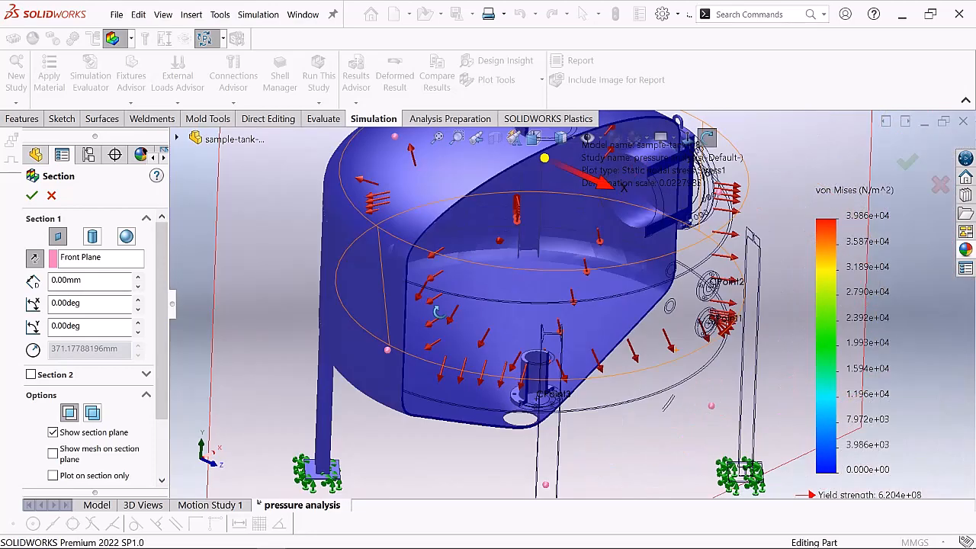
drag(569, 260, 646, 271)
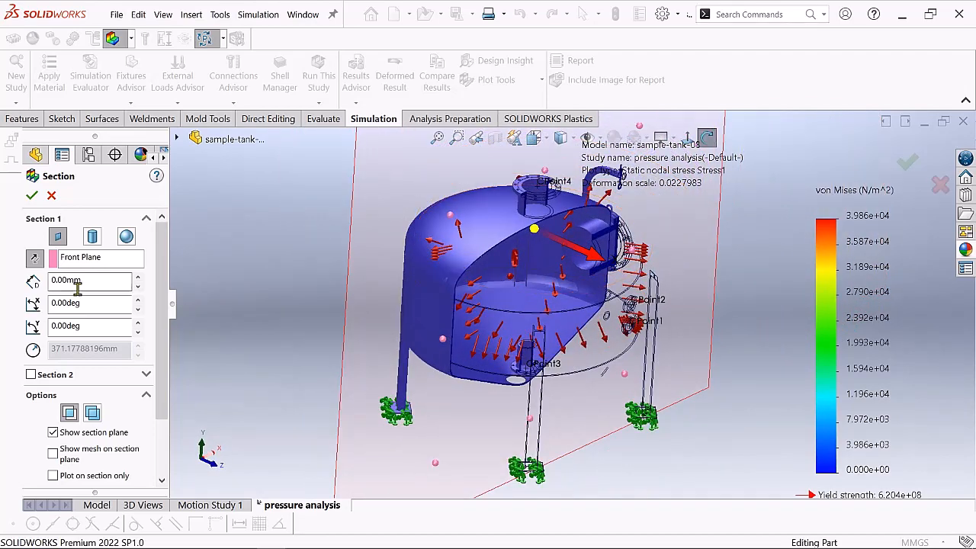
click(32, 197)
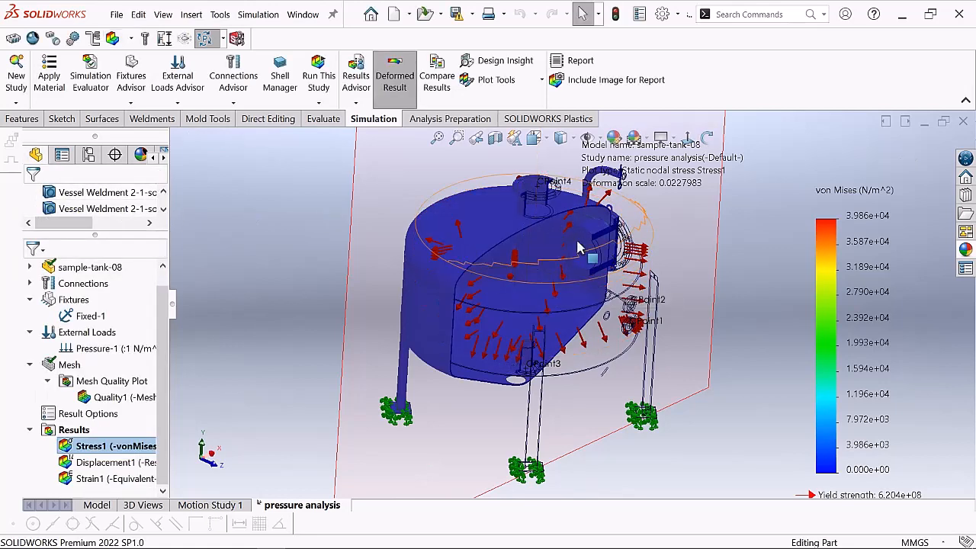
scroll(580, 255, up, 3)
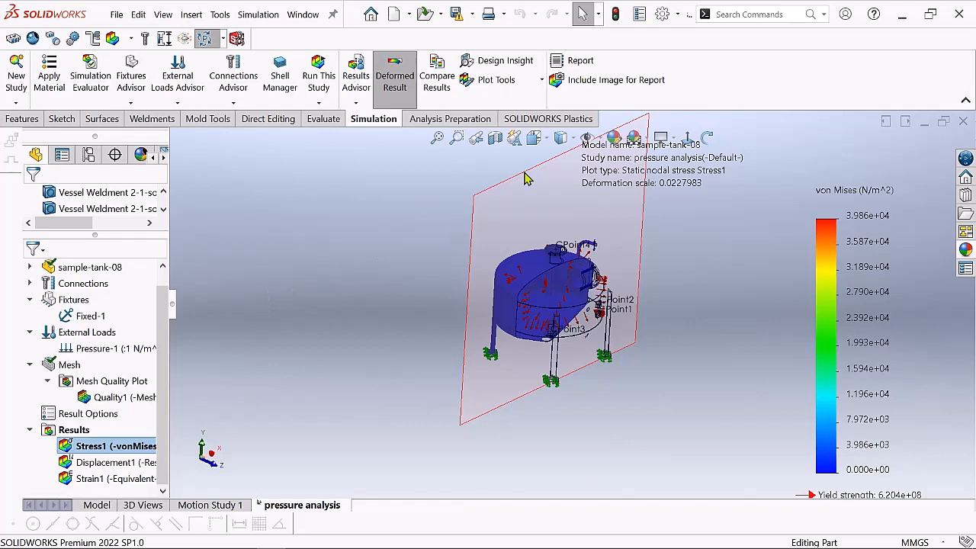
click(495, 138)
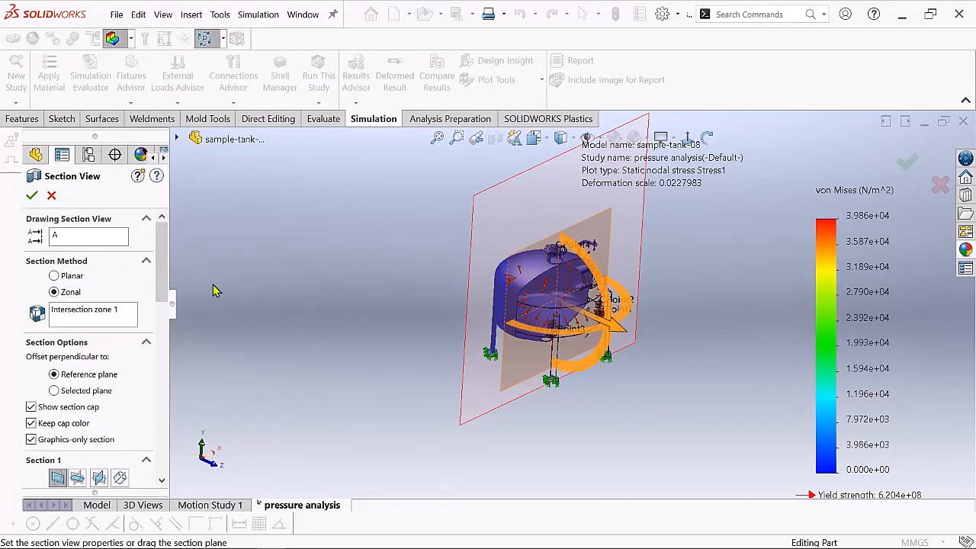
click(51, 197)
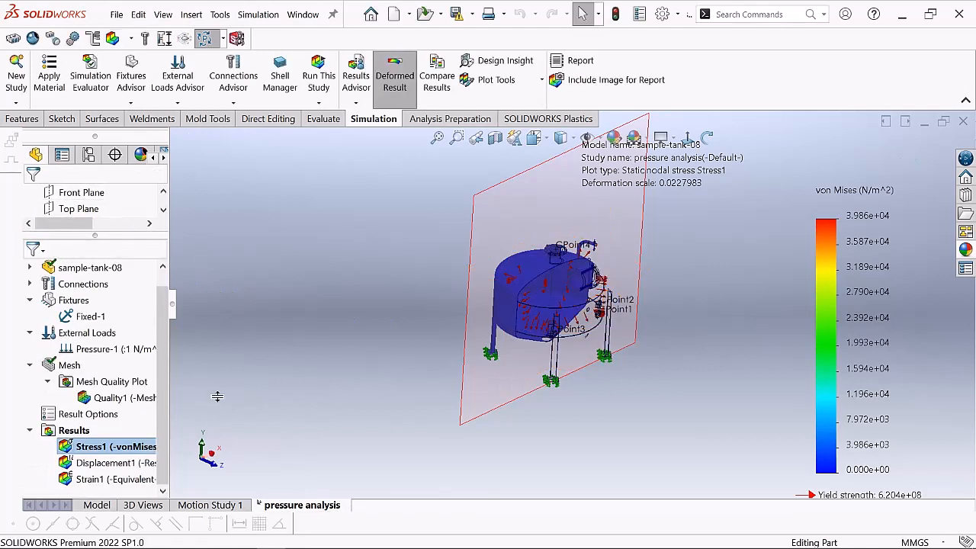
scroll(711, 265, up, 3)
scroll(711, 267, down, 2)
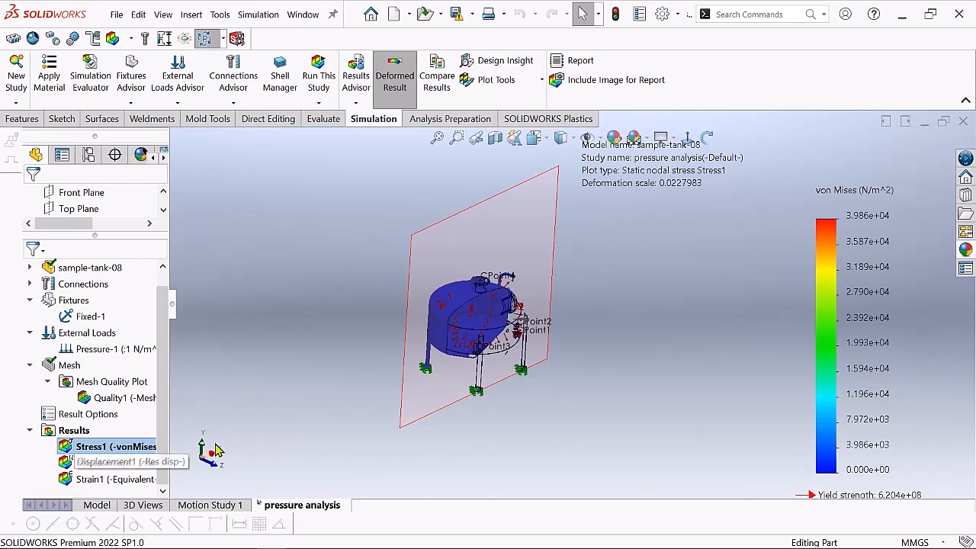
- Show the Displacement1 resultant displacement plot and inspect the tank from several sides
click(107, 468)
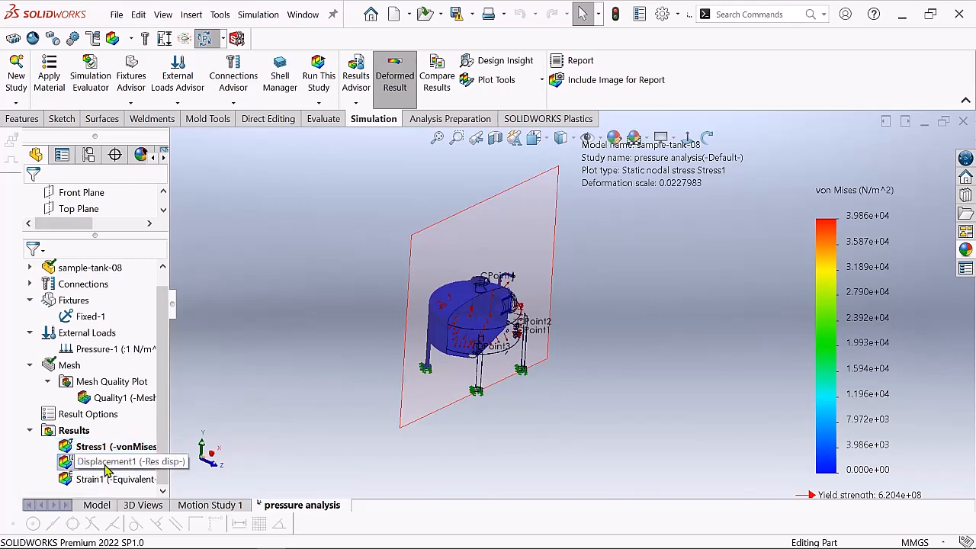
right_click(106, 468)
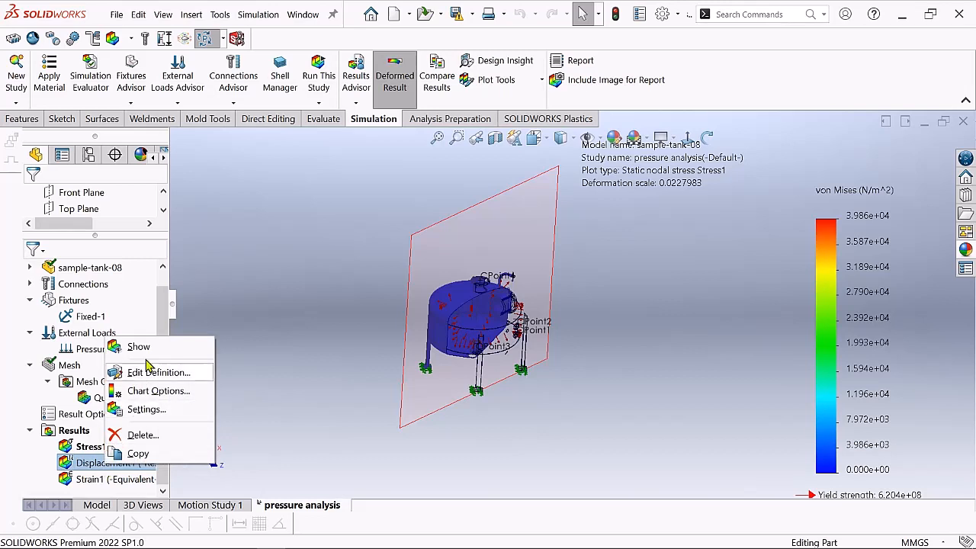
click(156, 348)
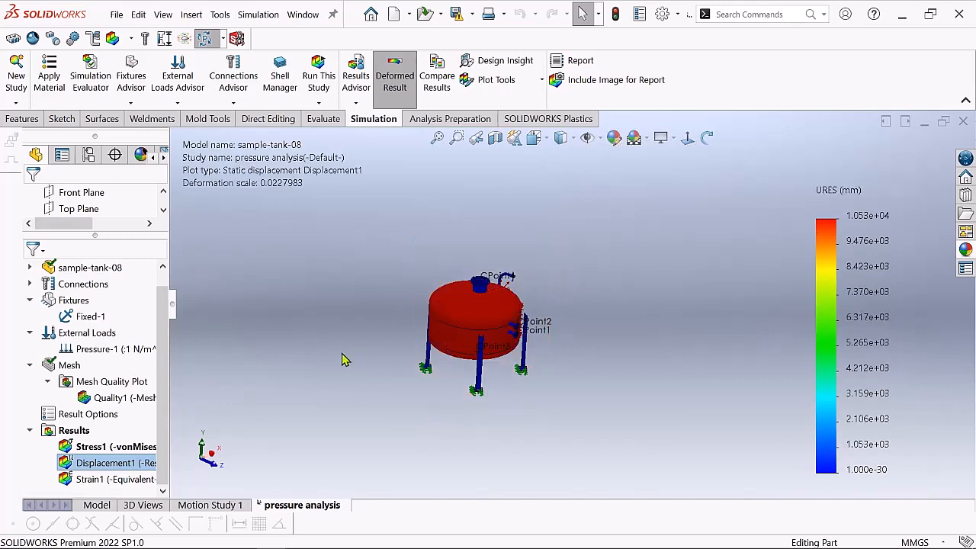
scroll(443, 335, down, 5)
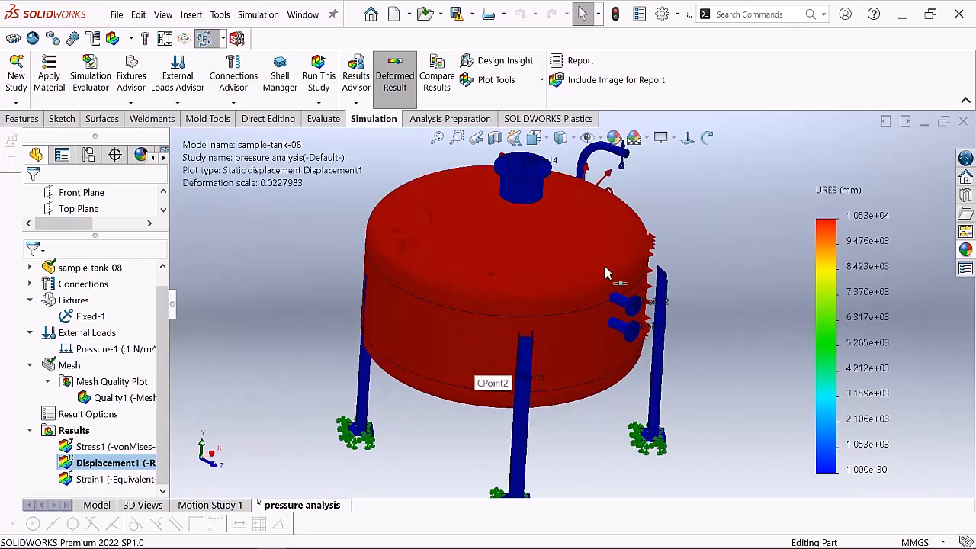
scroll(475, 374, up, 3)
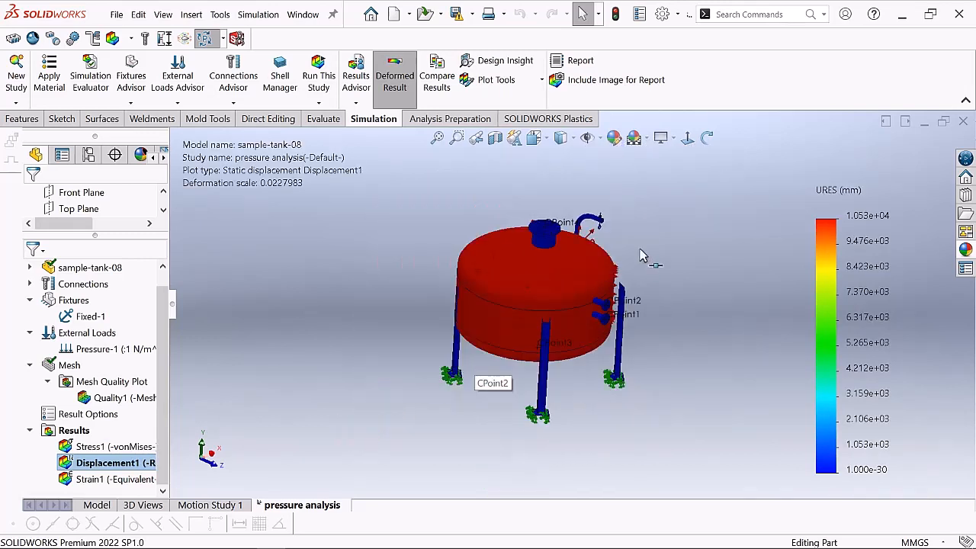
click(708, 142)
drag(709, 248, 737, 242)
scroll(525, 312, down, 2)
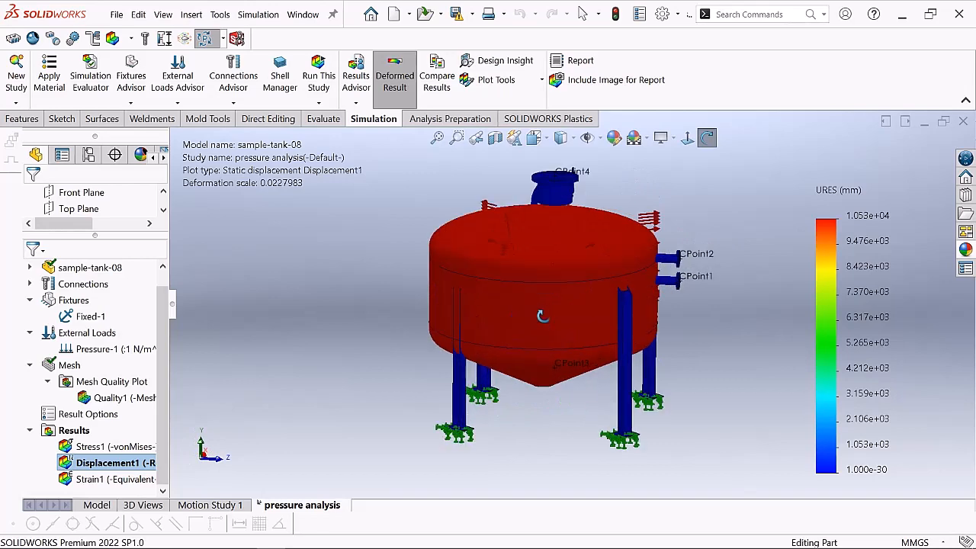
scroll(607, 281, down, 2)
drag(602, 241, 573, 284)
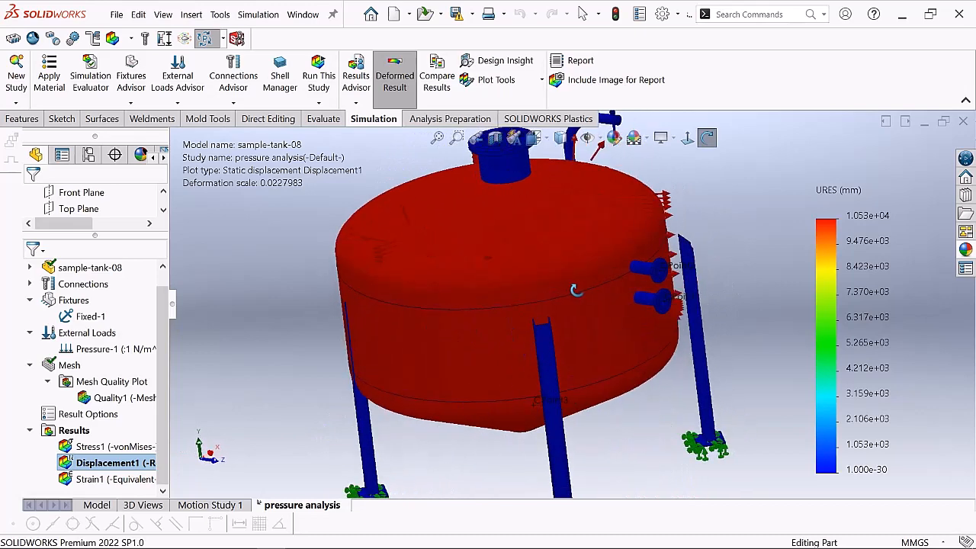
scroll(577, 282, up, 3)
click(324, 296)
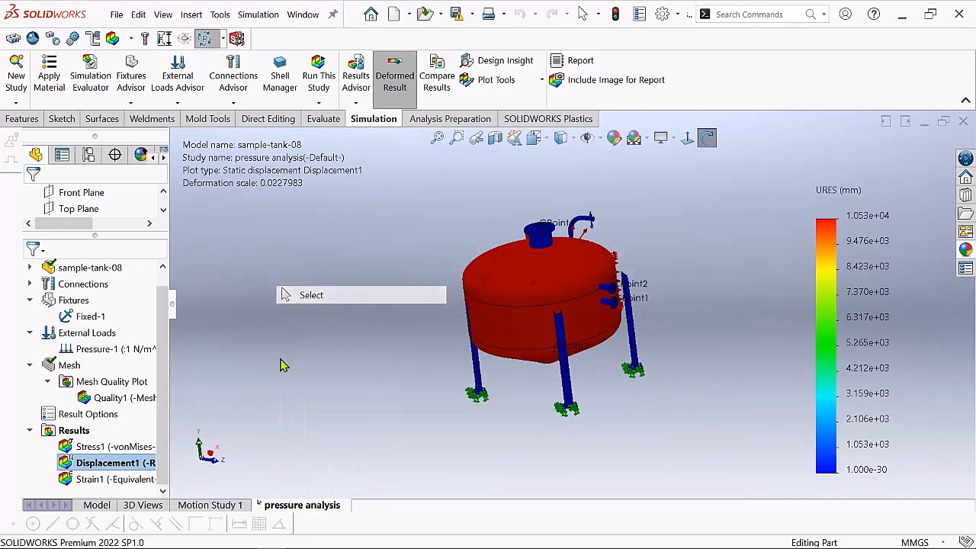
- Show the Strain1 equivalent strain plot and inspect the tank shell up close
click(91, 479)
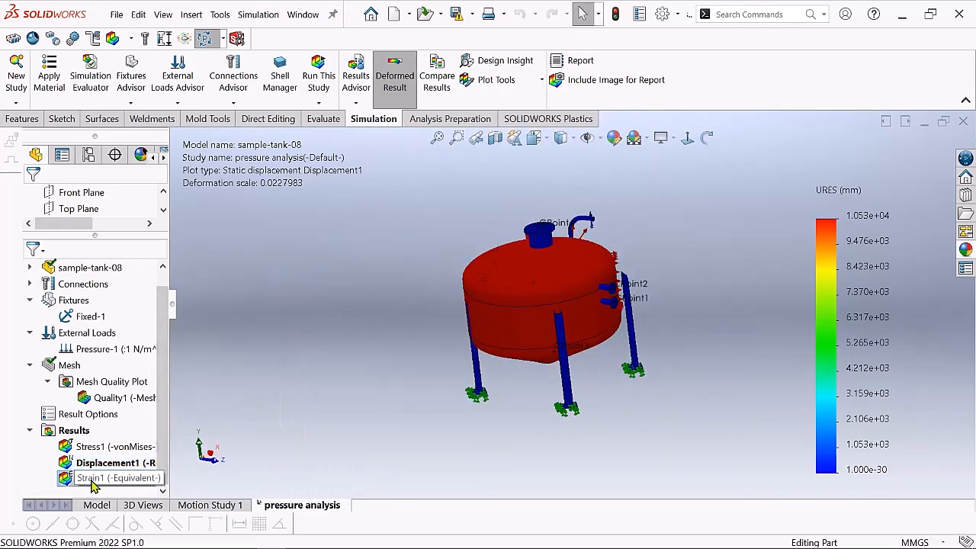
right_click(91, 479)
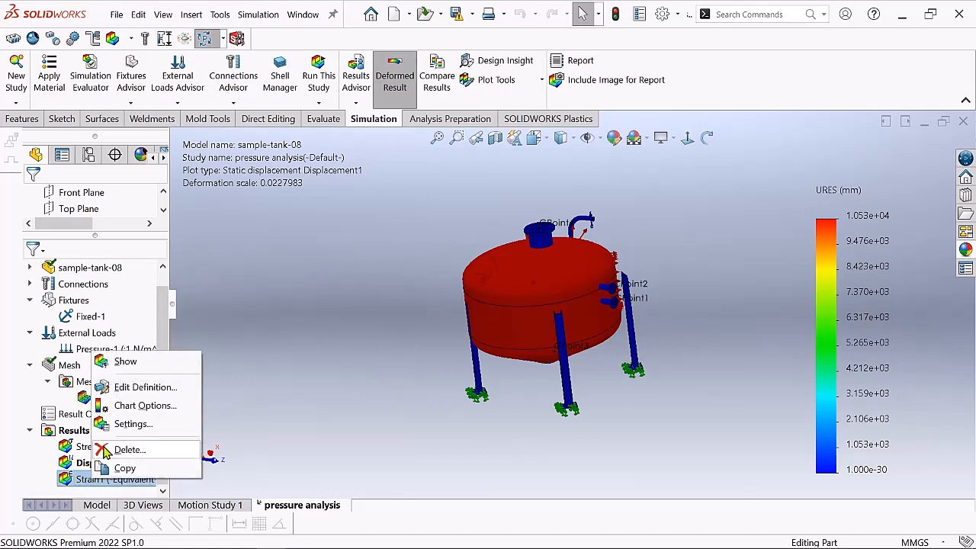
click(151, 367)
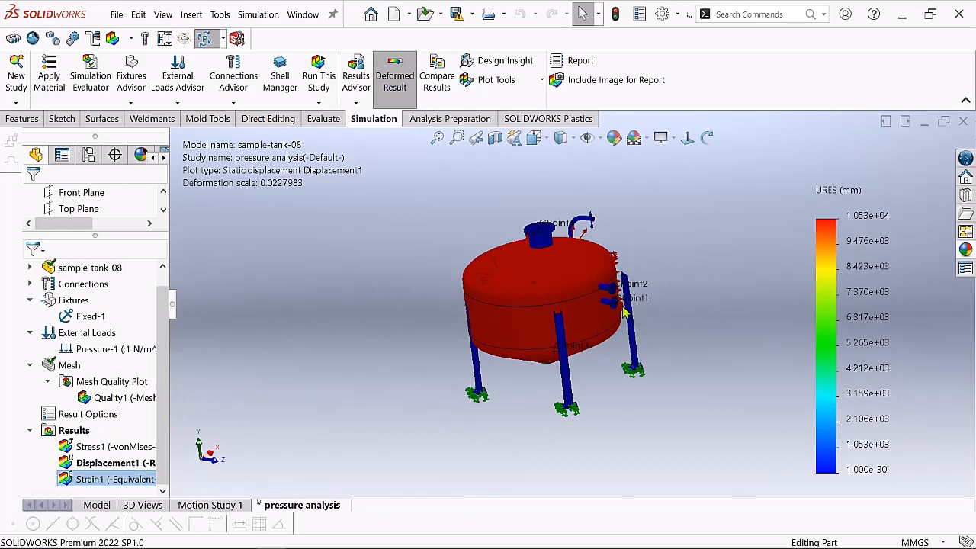
scroll(634, 339, down, 2)
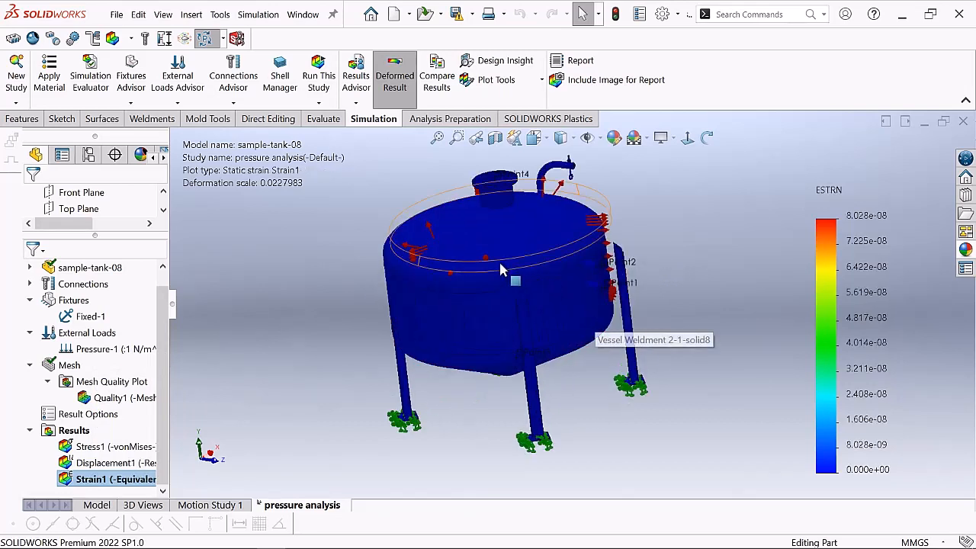
scroll(600, 299, down, 5)
scroll(556, 279, up, 4)
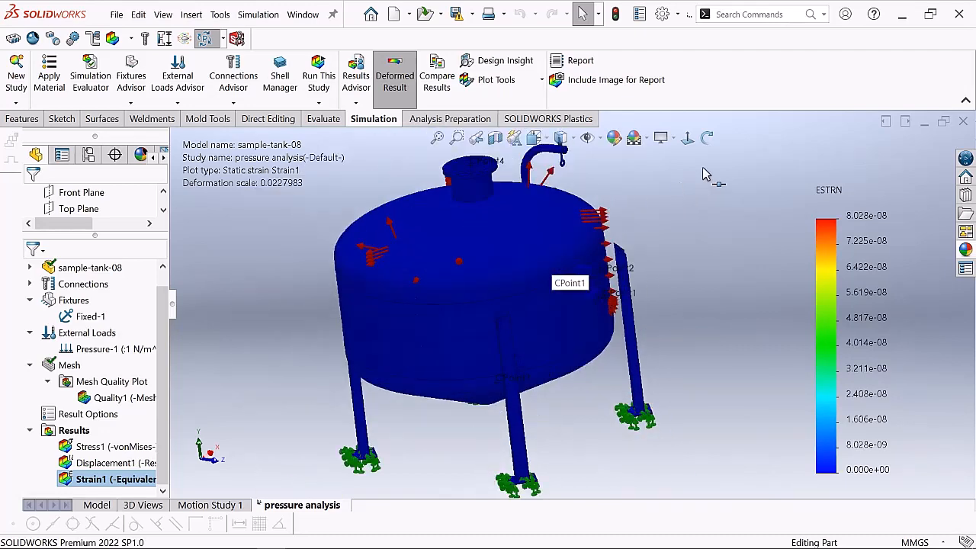
- Examine the equivalent strain distribution around the tank's head, shell, cone and legs from different angles
click(707, 138)
drag(679, 247, 458, 270)
scroll(508, 267, down, 5)
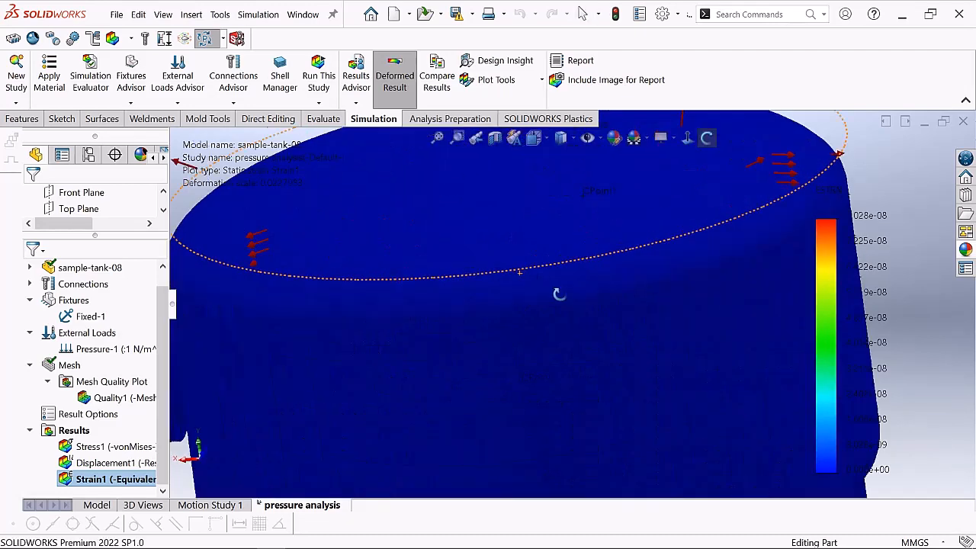
scroll(577, 313, up, 4)
drag(579, 320, 677, 288)
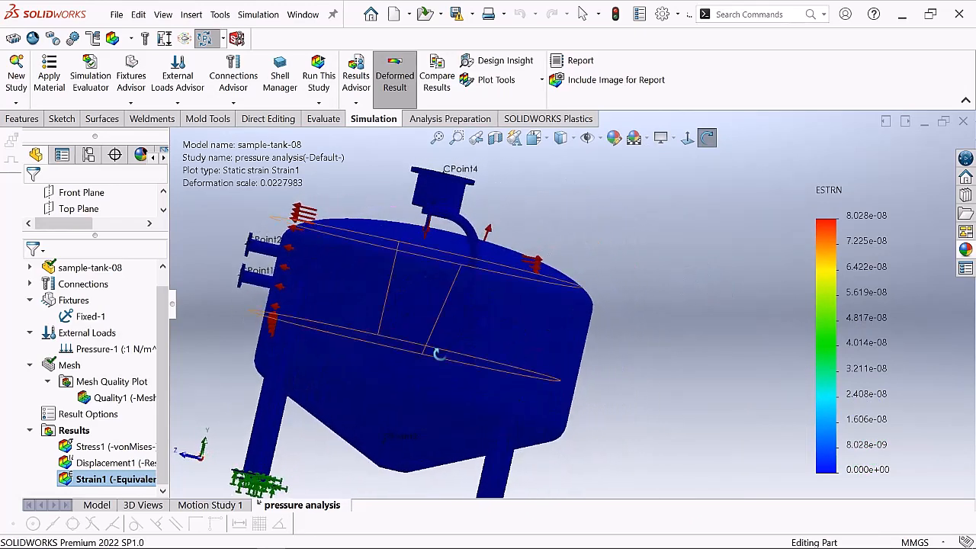
scroll(389, 354, up, 4)
scroll(388, 354, down, 1)
drag(460, 229, 502, 369)
scroll(474, 345, down, 8)
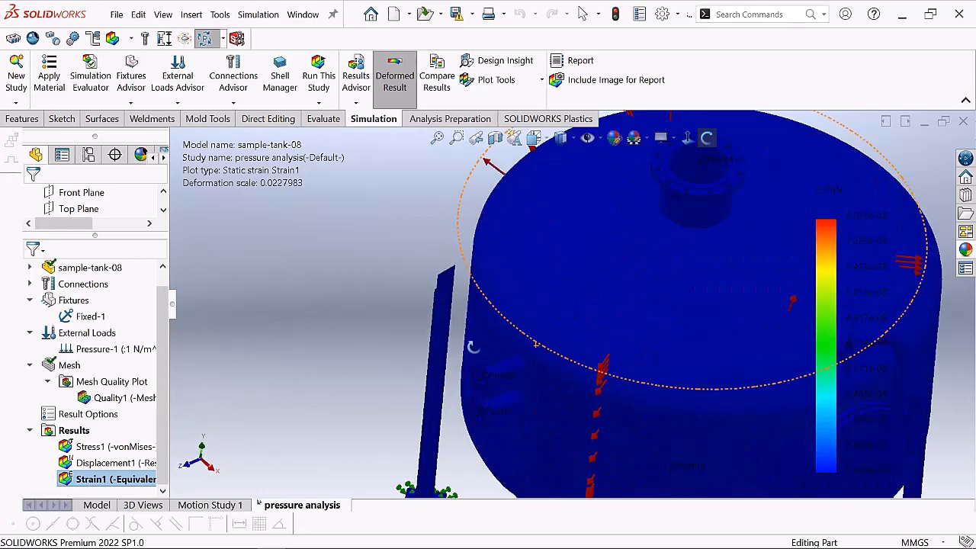
scroll(458, 251, up, 8)
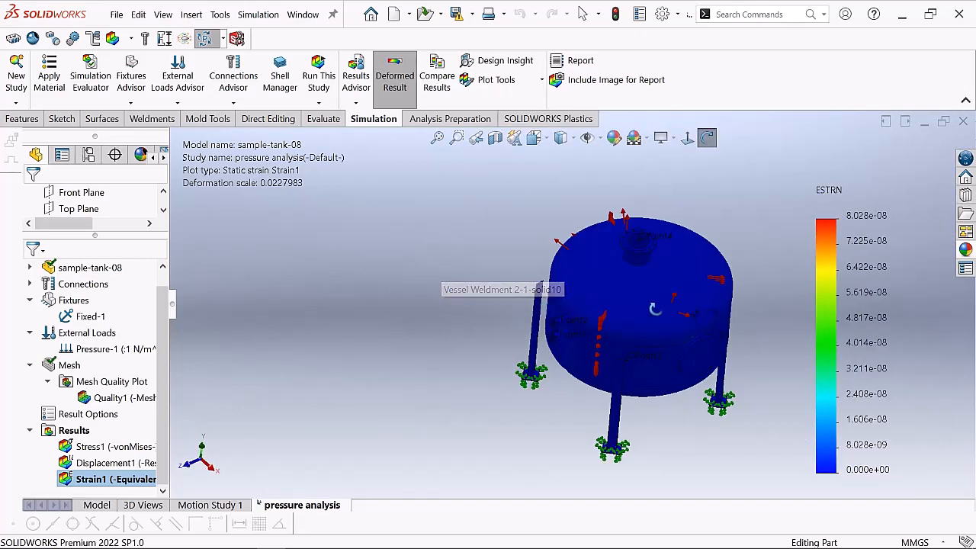
scroll(710, 290, down, 4)
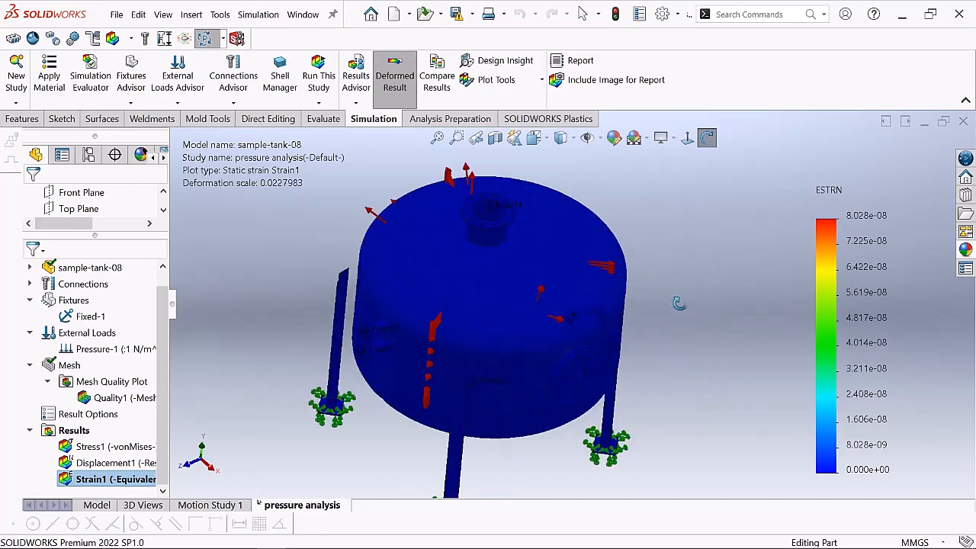
drag(681, 304, 639, 318)
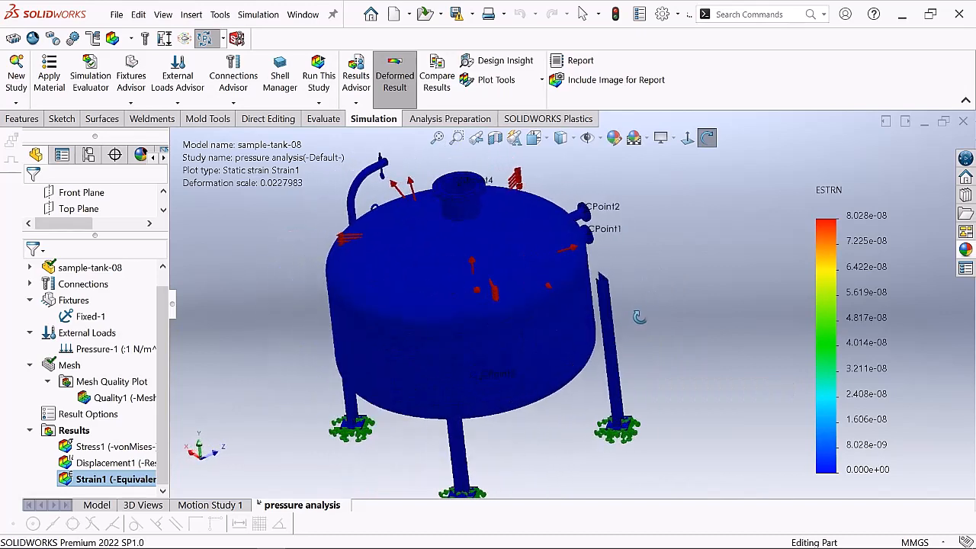
right_click(202, 303)
click(237, 317)
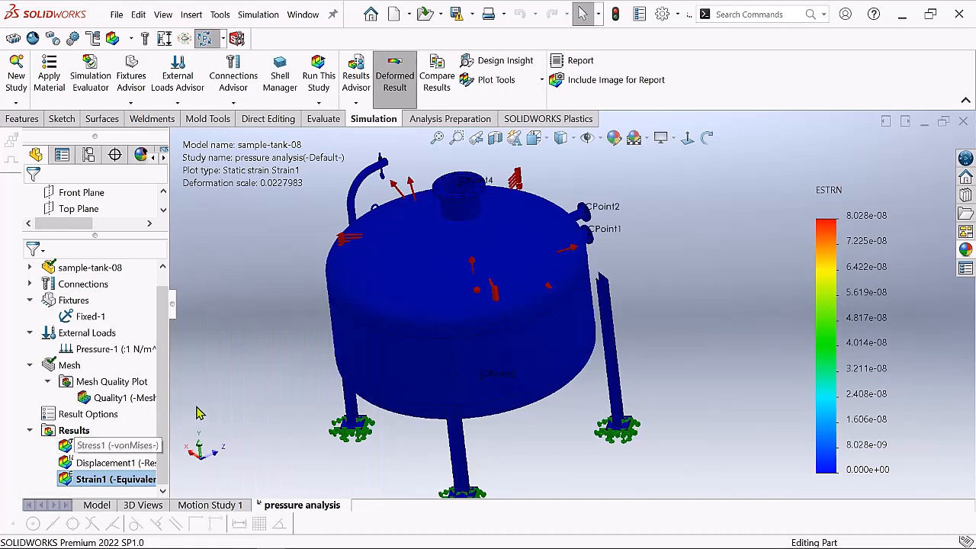
click(107, 448)
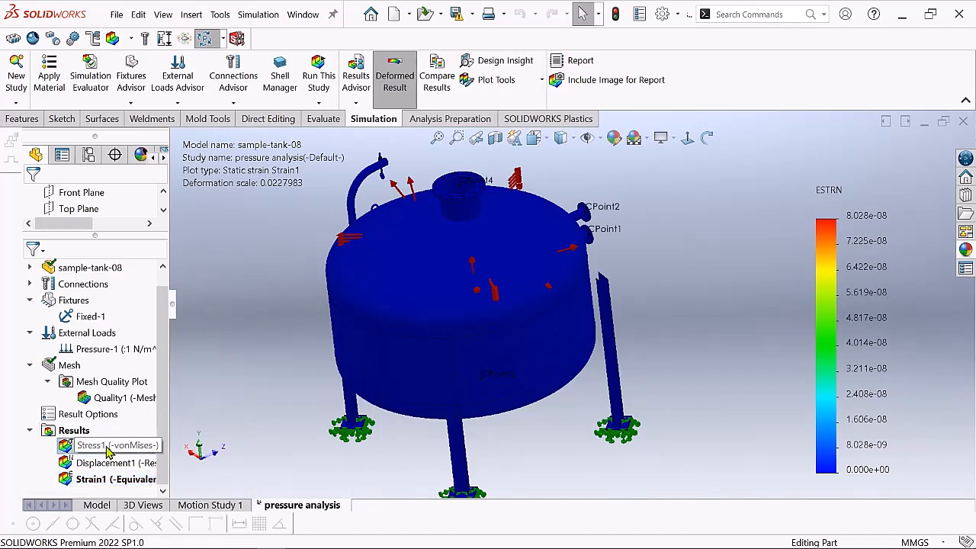
right_click(111, 450)
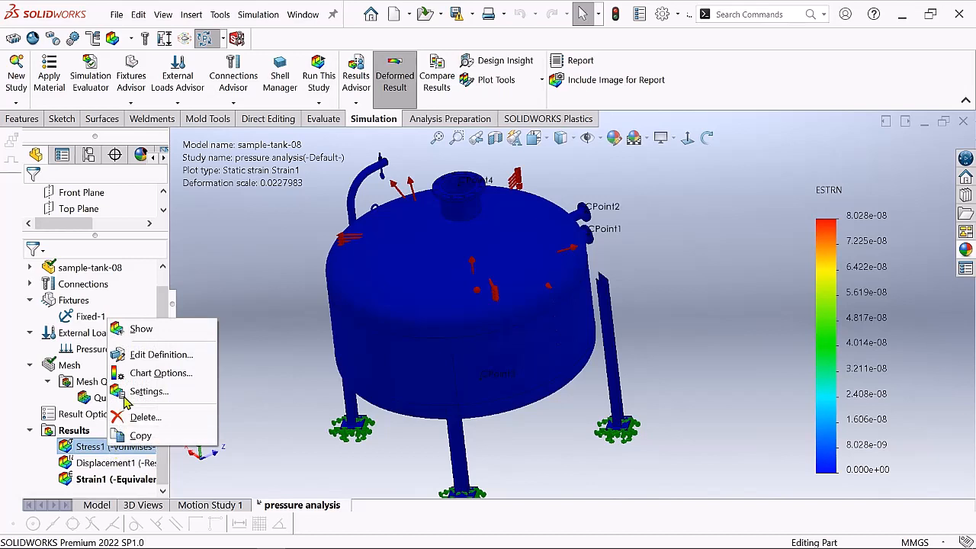
click(239, 349)
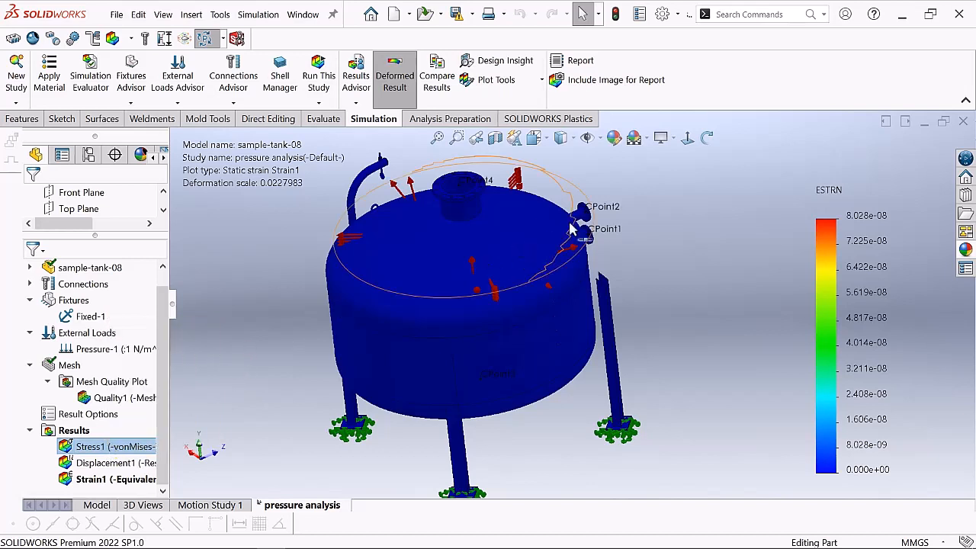
scroll(657, 216, up, 6)
scroll(646, 324, down, 2)
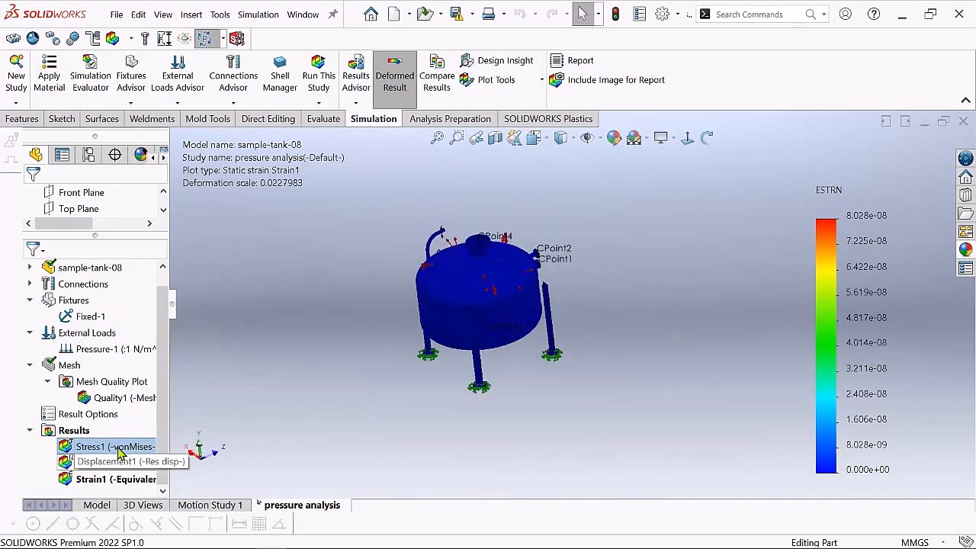
click(109, 449)
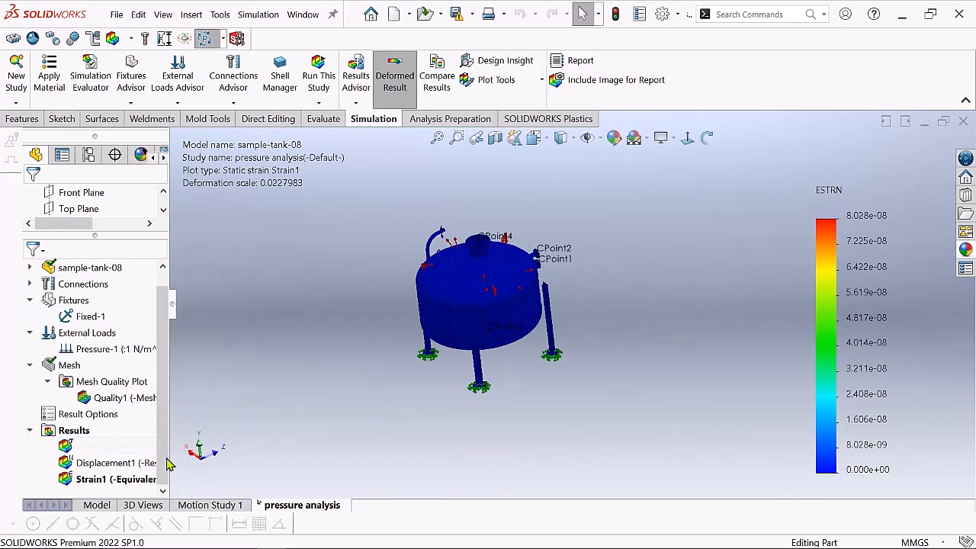
scroll(197, 461, down, 2)
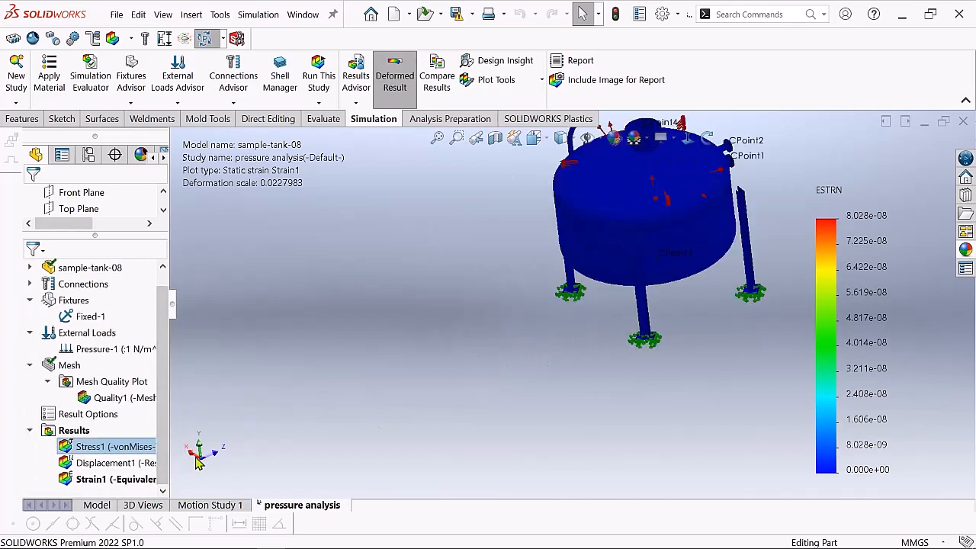
click(115, 447)
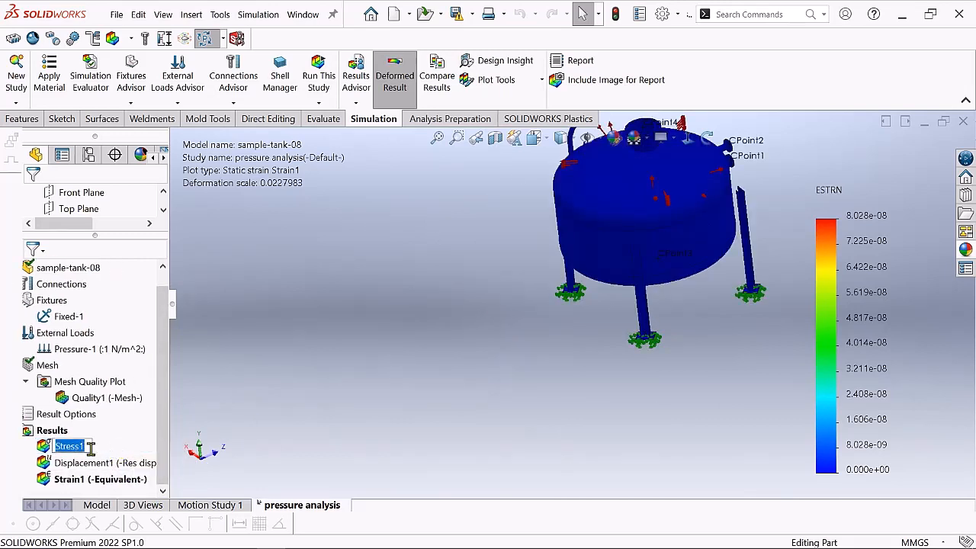
click(263, 418)
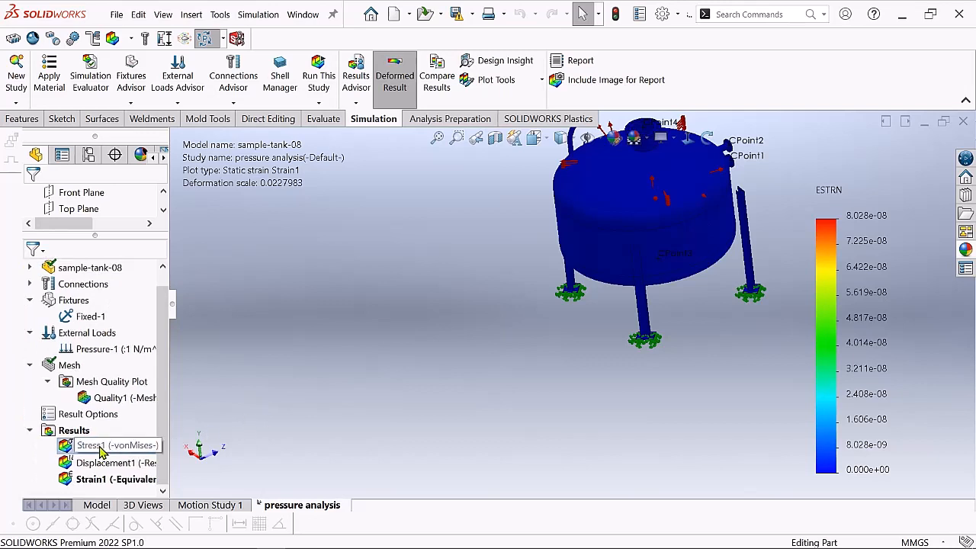
click(102, 448)
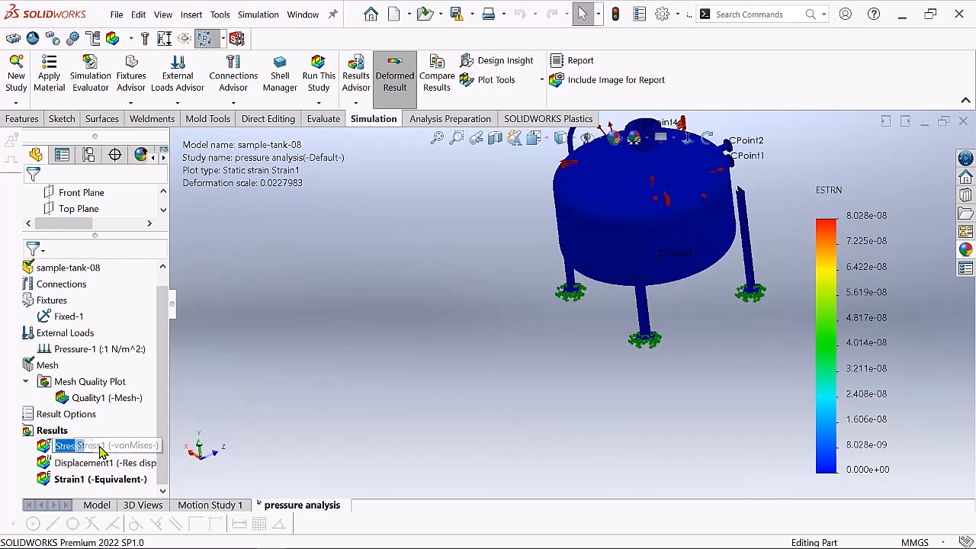
right_click(66, 445)
click(299, 285)
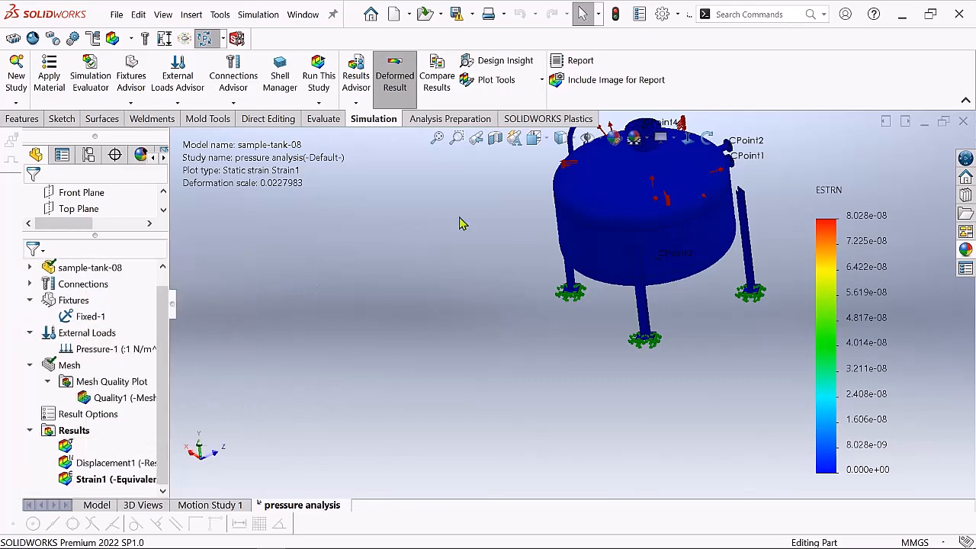
key(f)
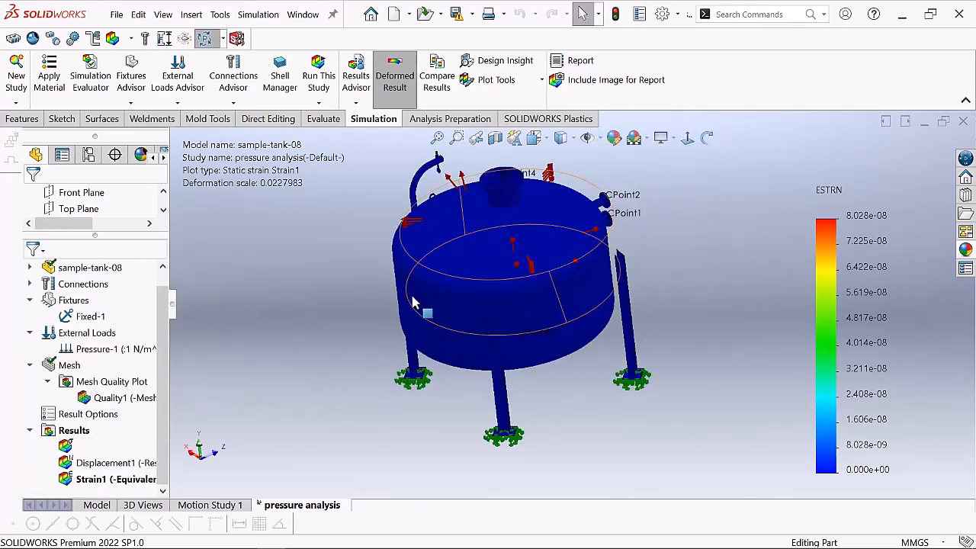
click(413, 303)
scroll(237, 337, up, 3)
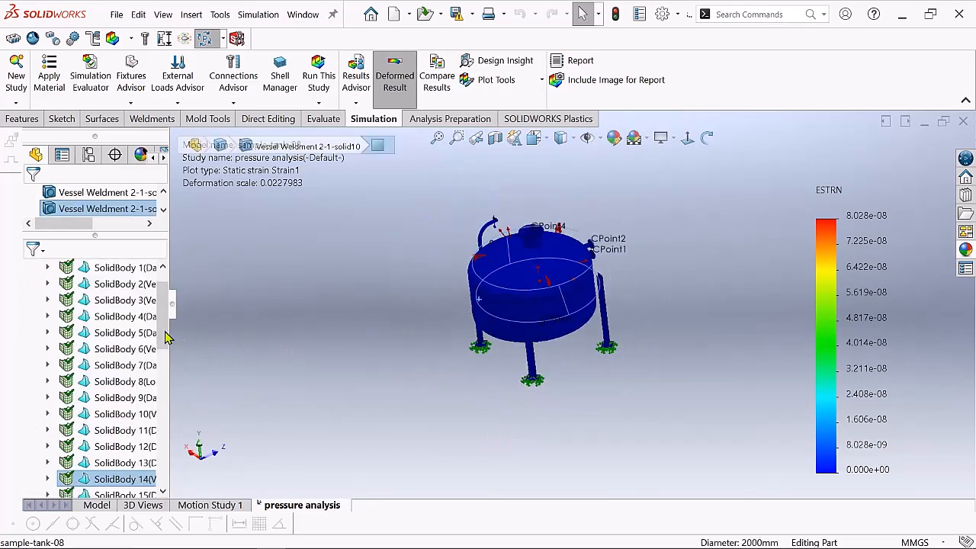
drag(163, 334, 164, 479)
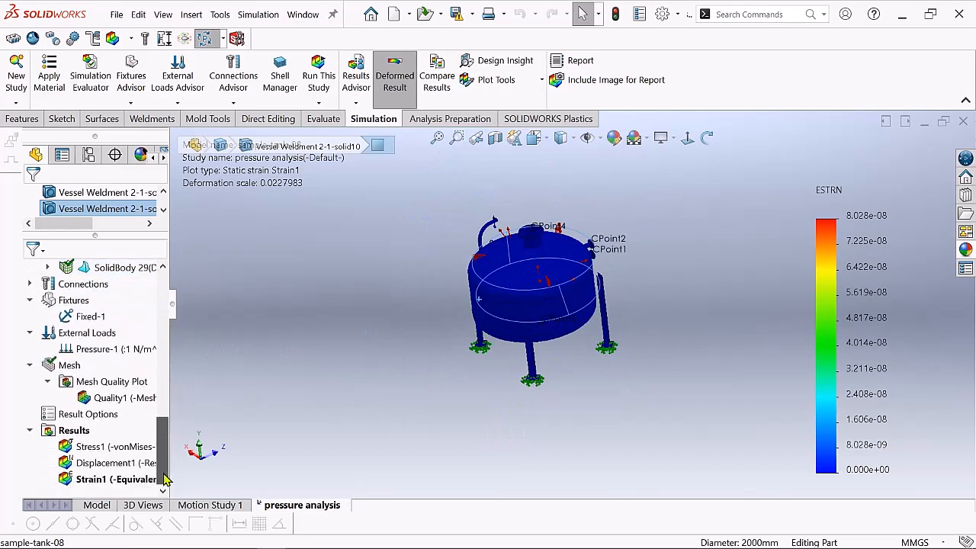
right_click(119, 450)
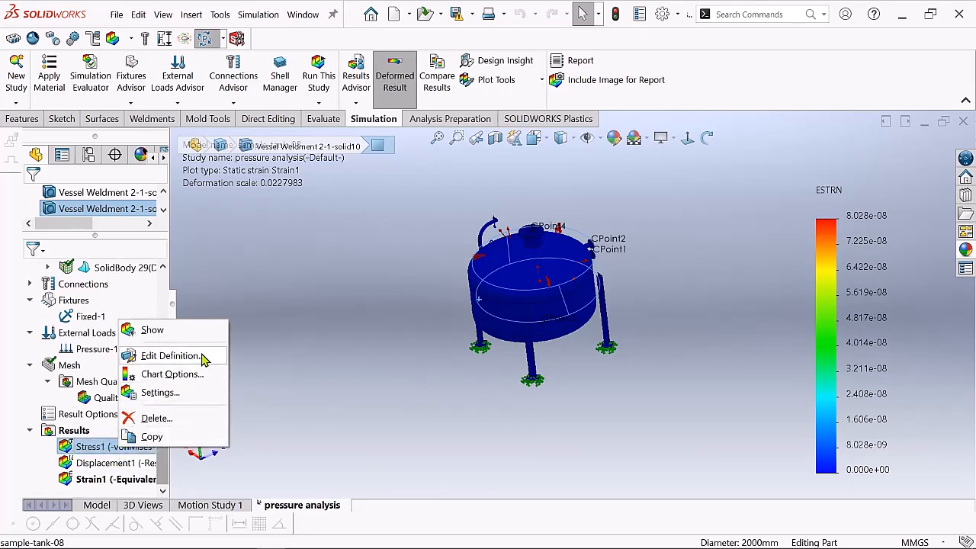
click(293, 278)
middle_drag(653, 251, 379, 345)
scroll(342, 302, down, 2)
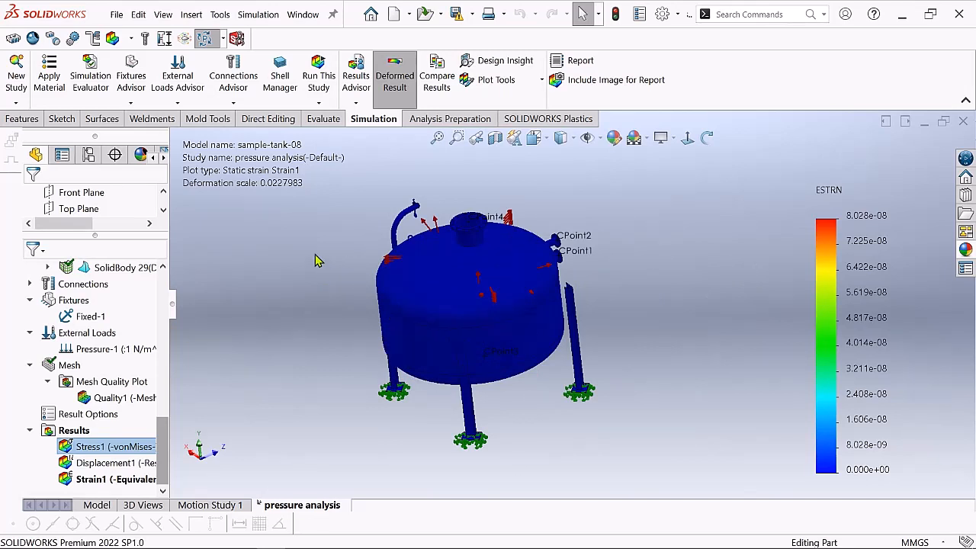
scroll(457, 328, down, 1)
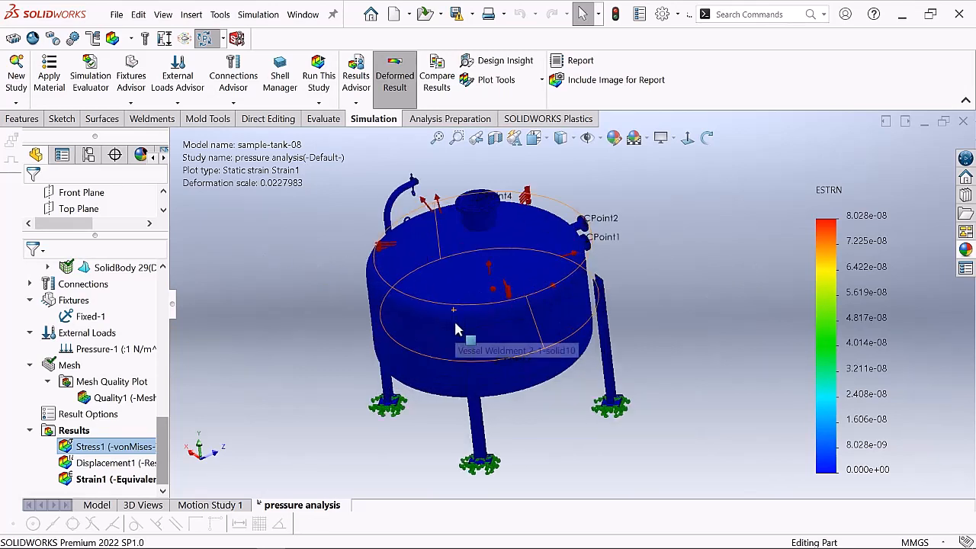
scroll(572, 314, up, 1)
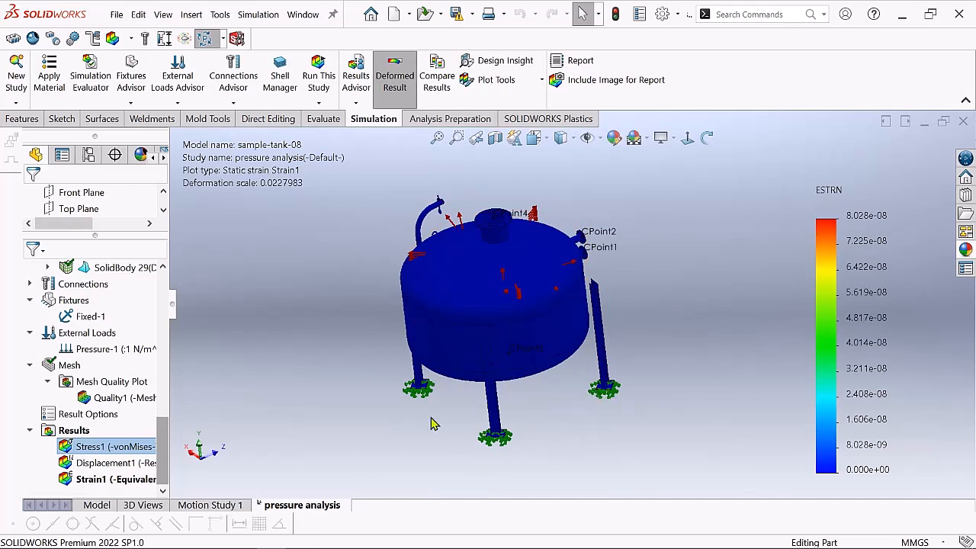
click(73, 431)
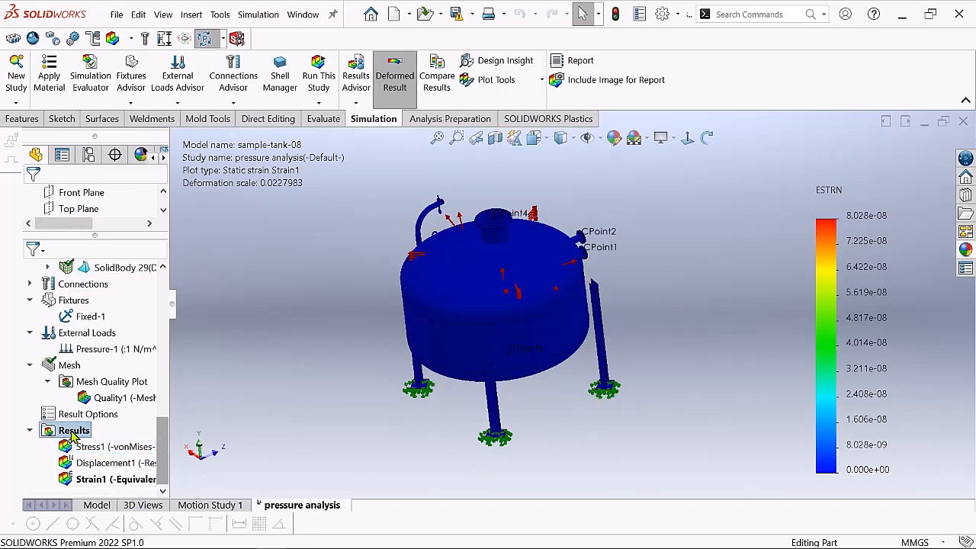
click(102, 481)
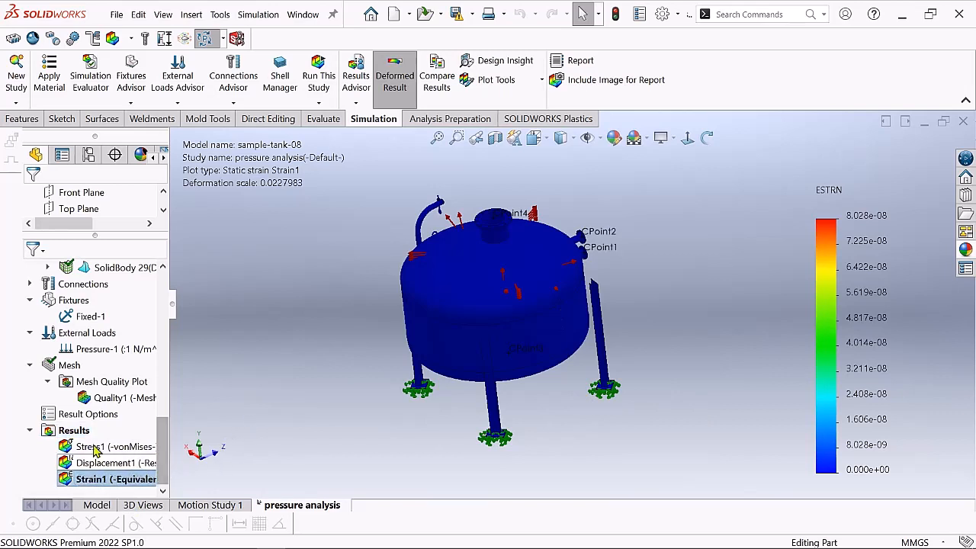
click(95, 451)
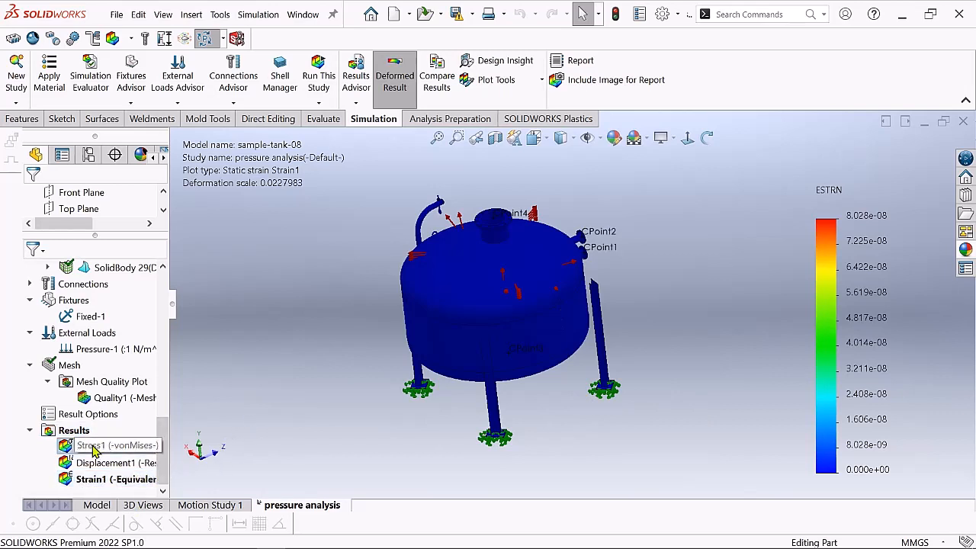
right_click(112, 479)
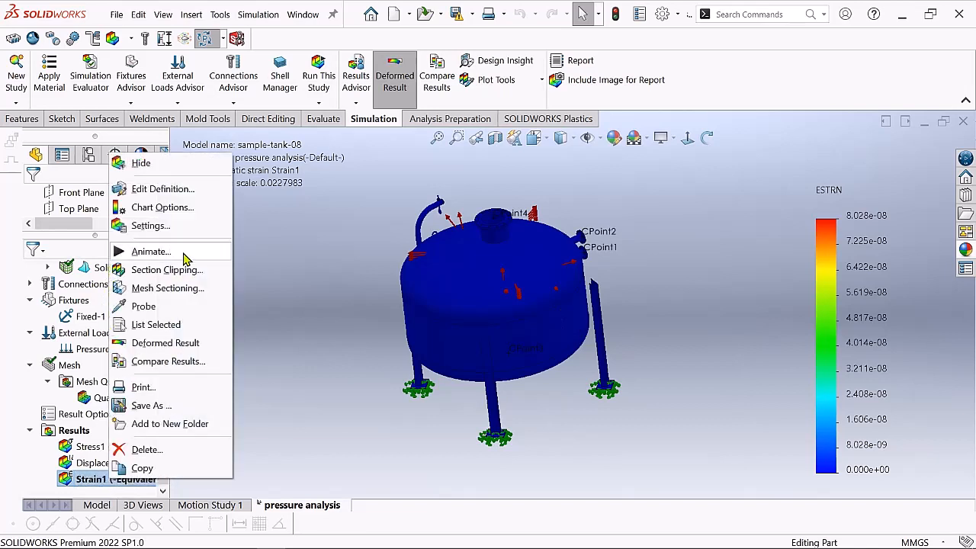
click(317, 270)
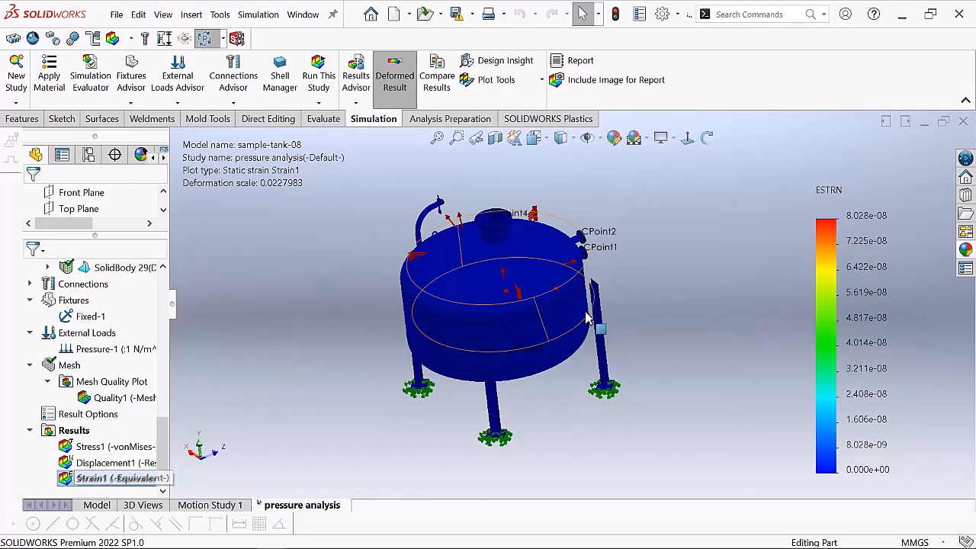
scroll(587, 322, down, 1)
scroll(437, 332, up, 2)
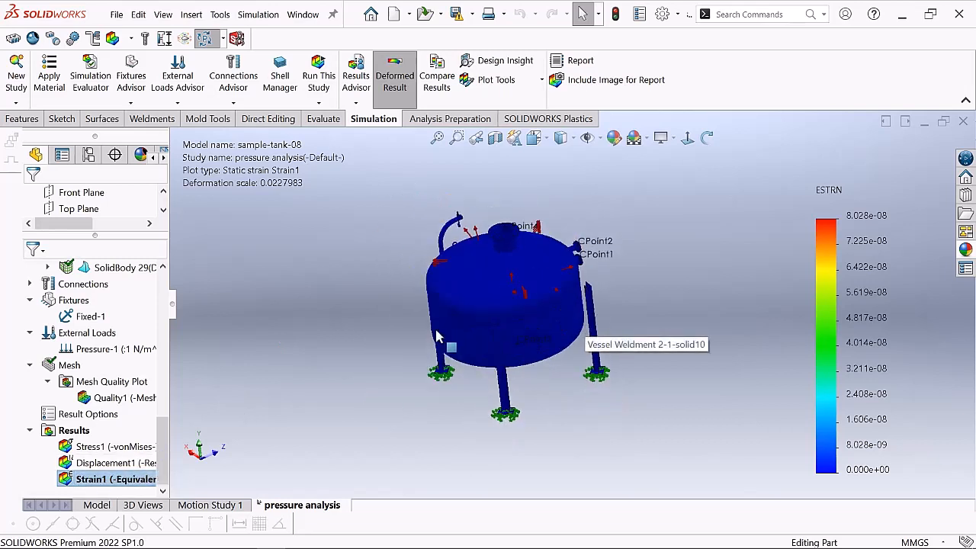
- Animate the Strain1 equivalent strain plot with 5 frames, adjust the playback speed to 71, and accept the animation settings
right_click(105, 482)
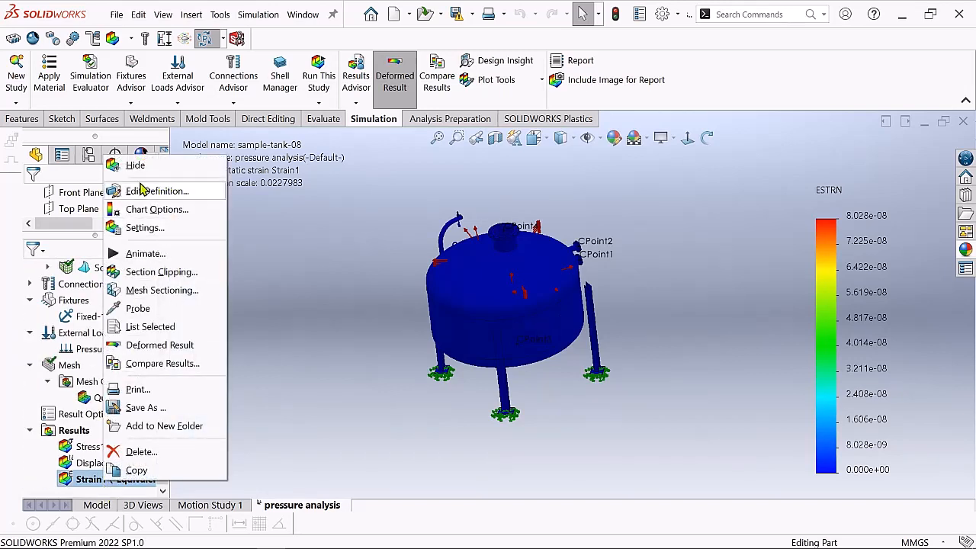
click(147, 254)
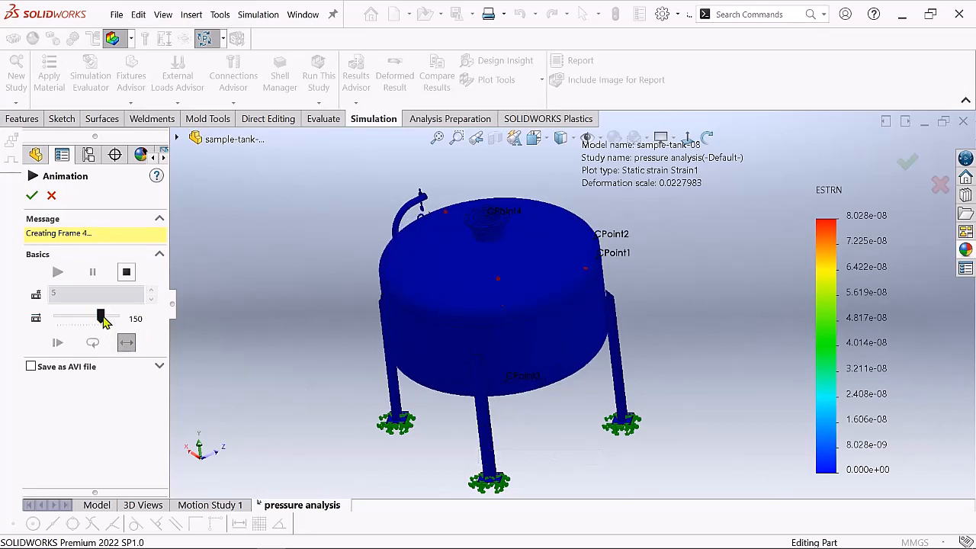
drag(100, 317, 108, 321)
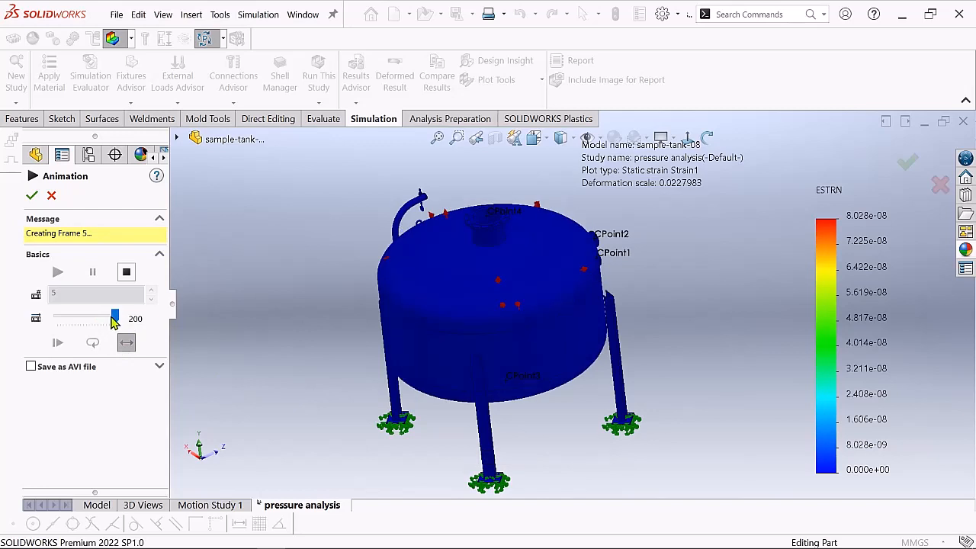
drag(115, 319, 79, 325)
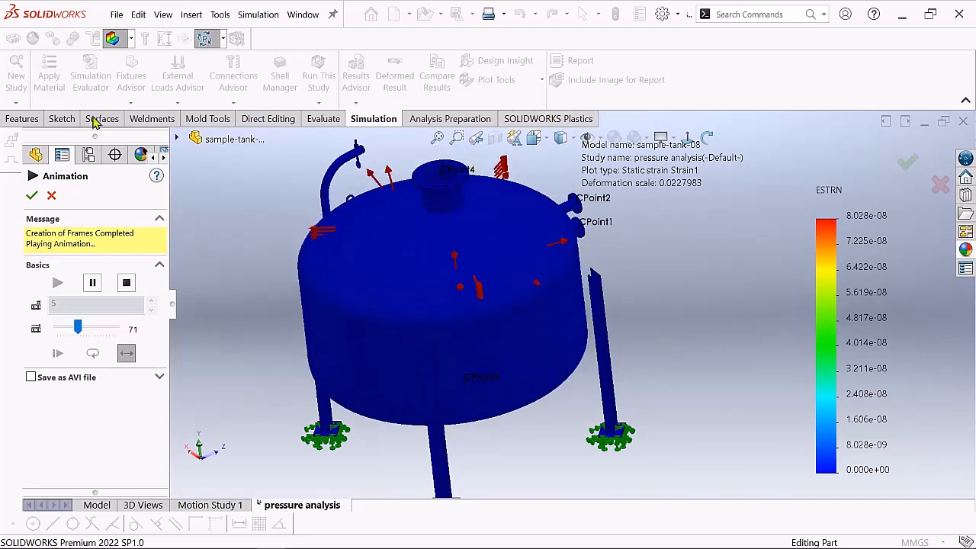
click(32, 195)
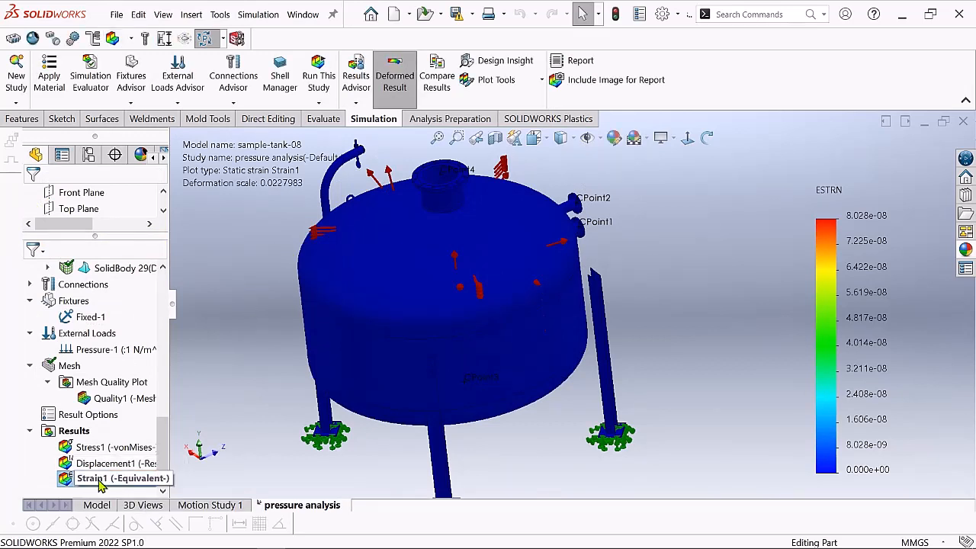
click(113, 447)
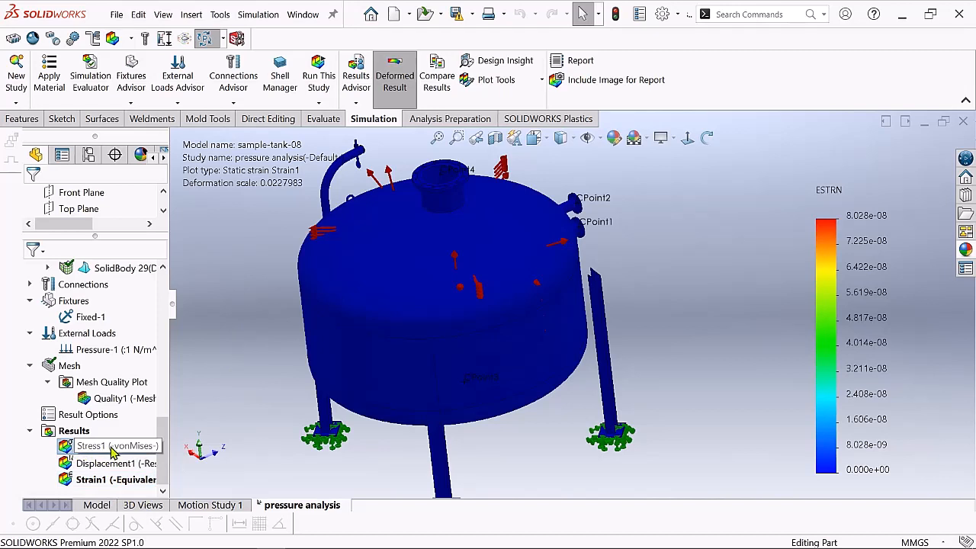
click(113, 448)
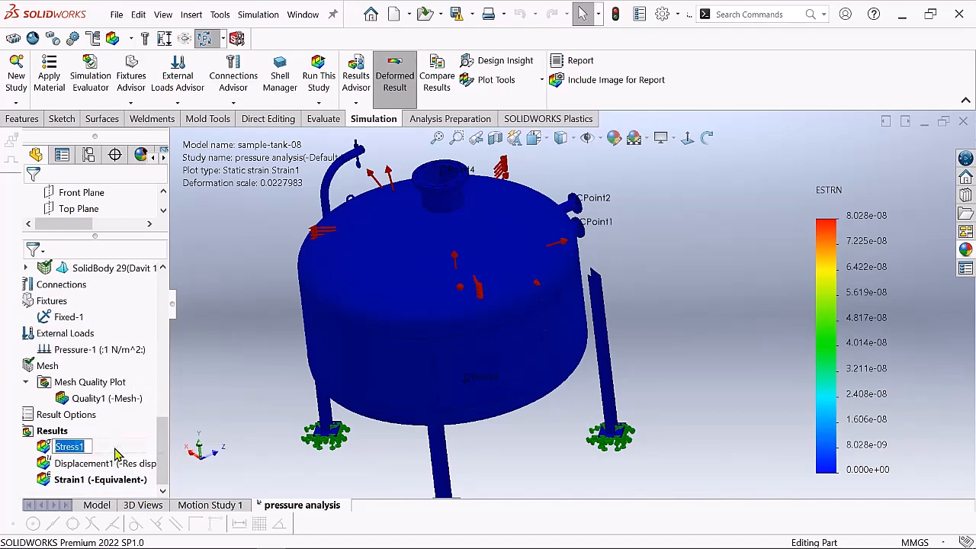
click(227, 408)
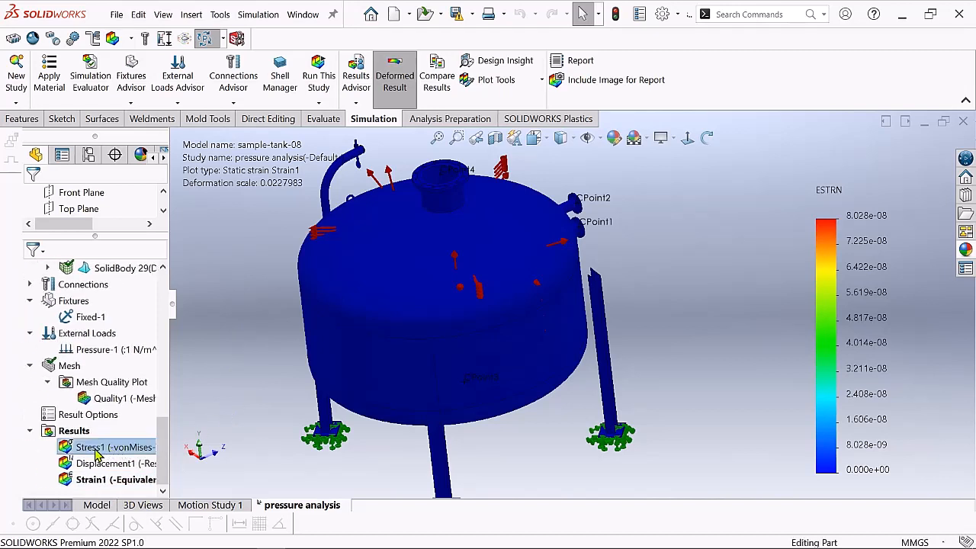
click(95, 449)
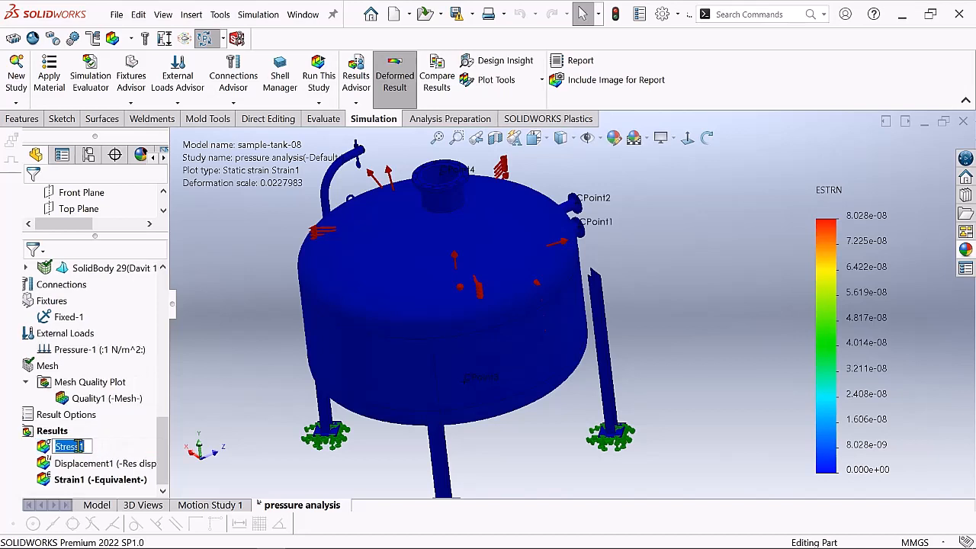
click(73, 447)
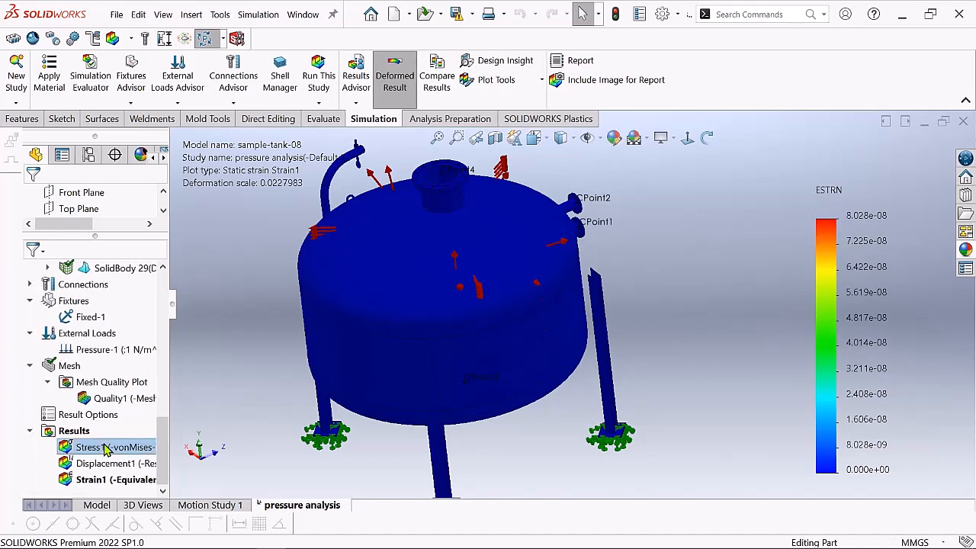
double_click(90, 447)
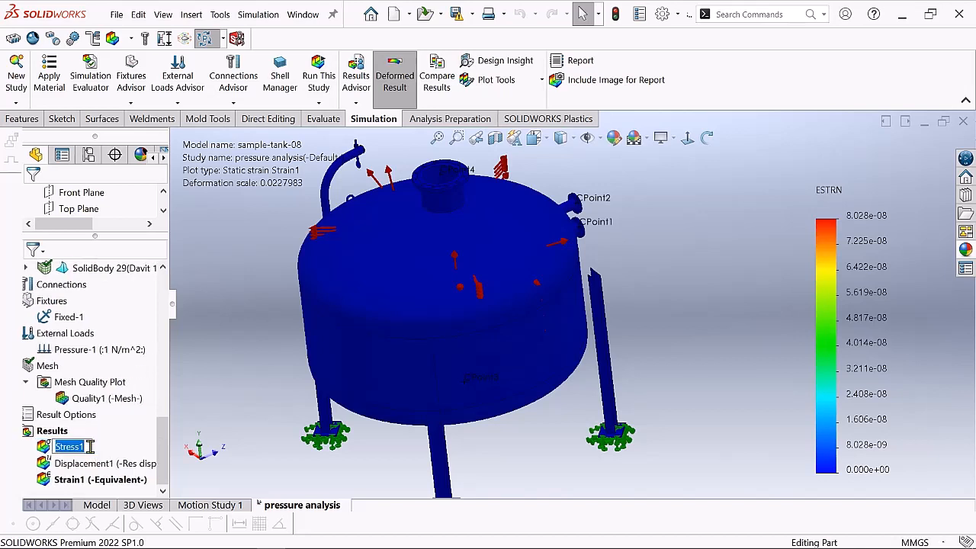
click(230, 418)
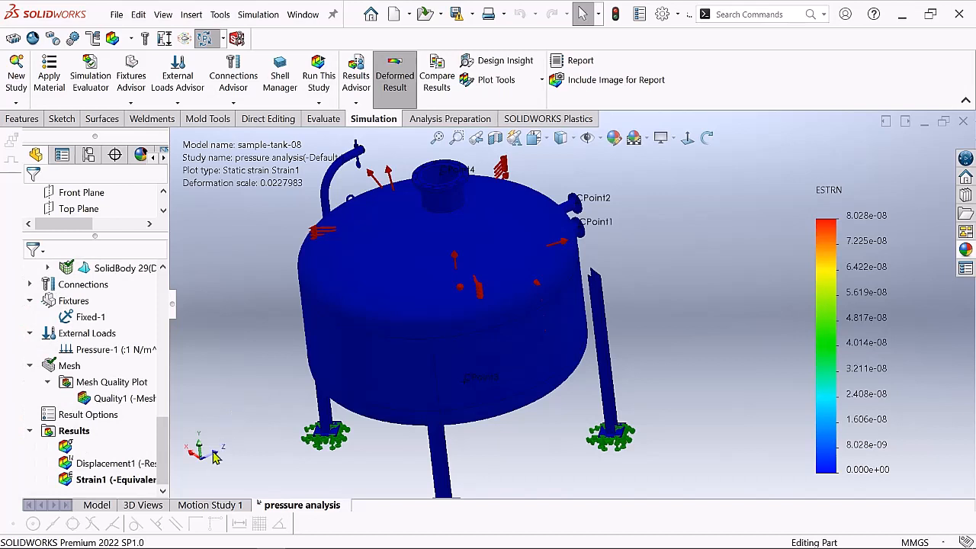
right_click(127, 452)
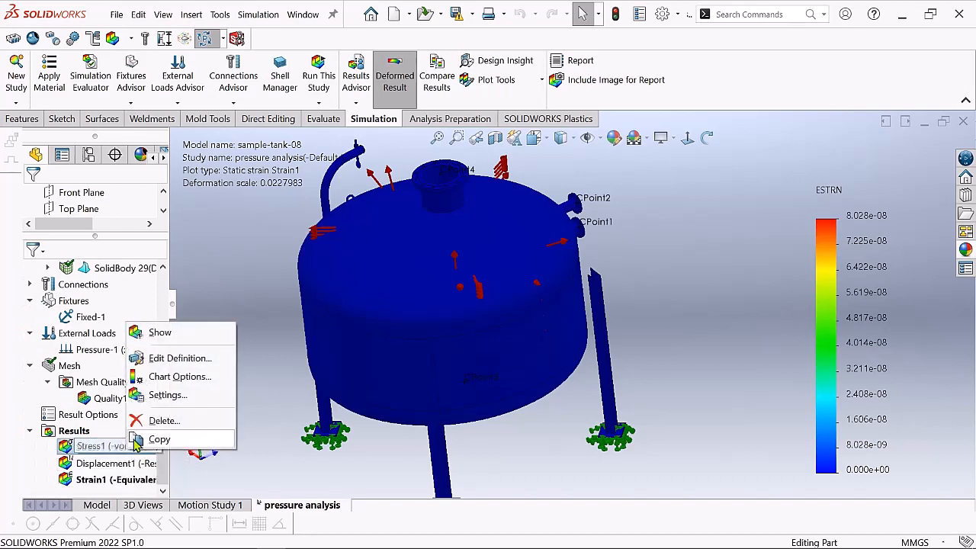
click(271, 282)
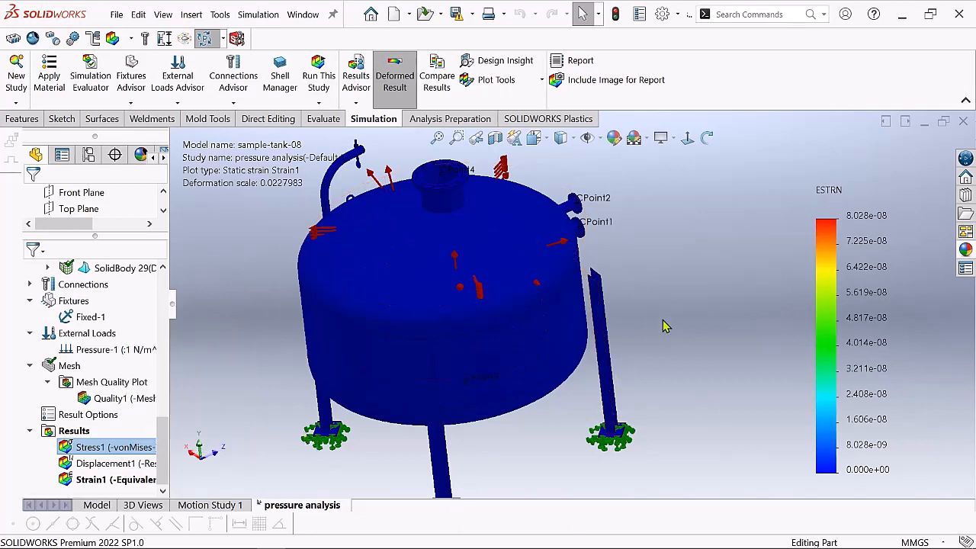
scroll(658, 321, up, 3)
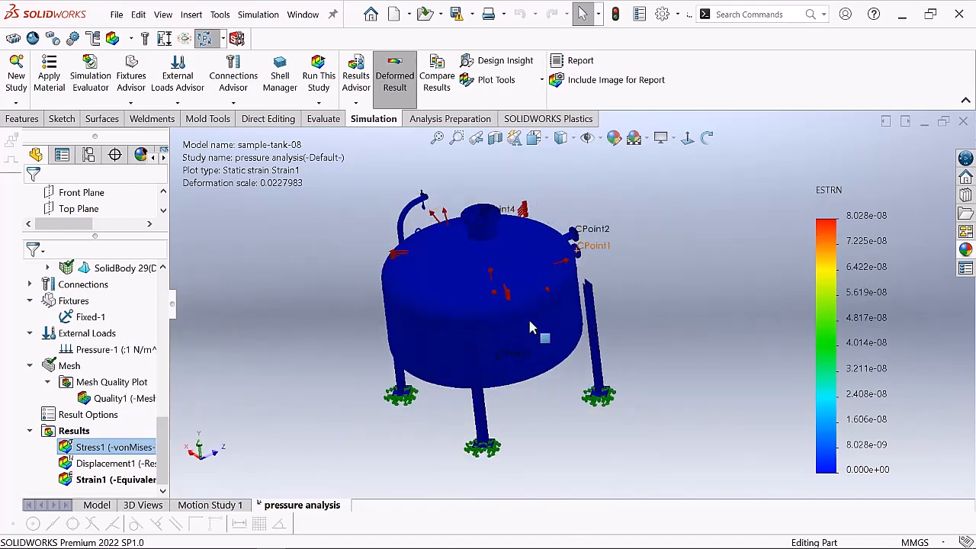
scroll(497, 330, down, 2)
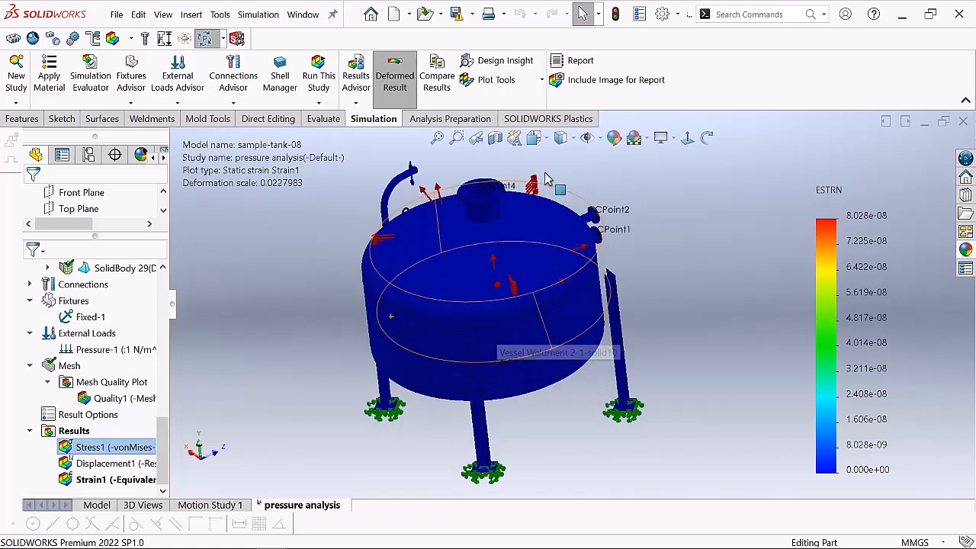